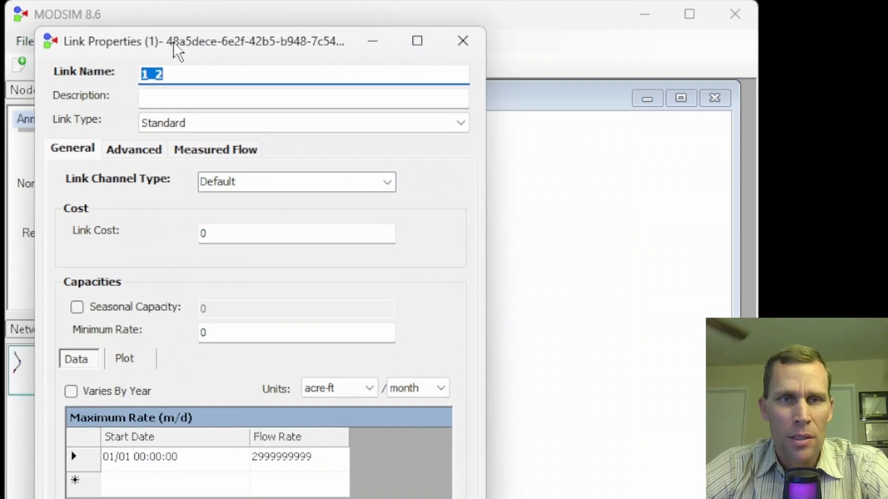
Reopen the properties of the link from node 1 to node 2 and move the dialog clear of the network.
{"action": "left_click", "coordinate": [453, 40]}
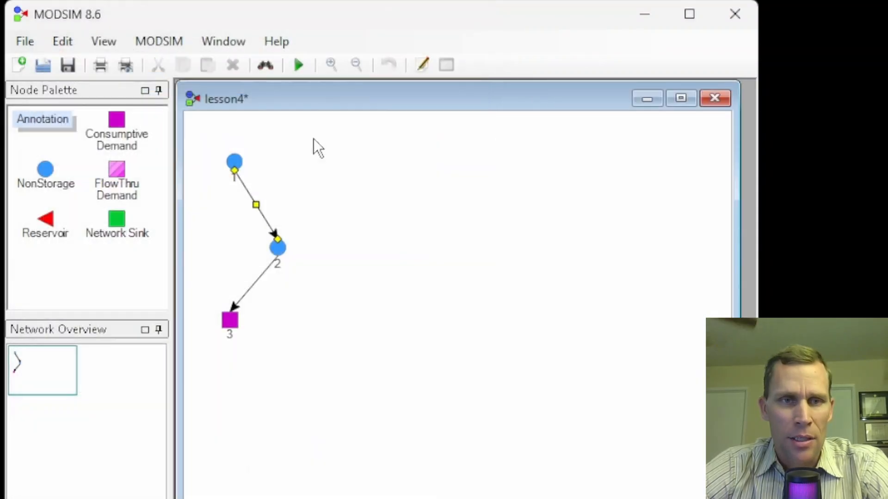
{"action": "right_click", "coordinate": [254, 205]}
{"action": "left_click", "coordinate": [312, 368]}
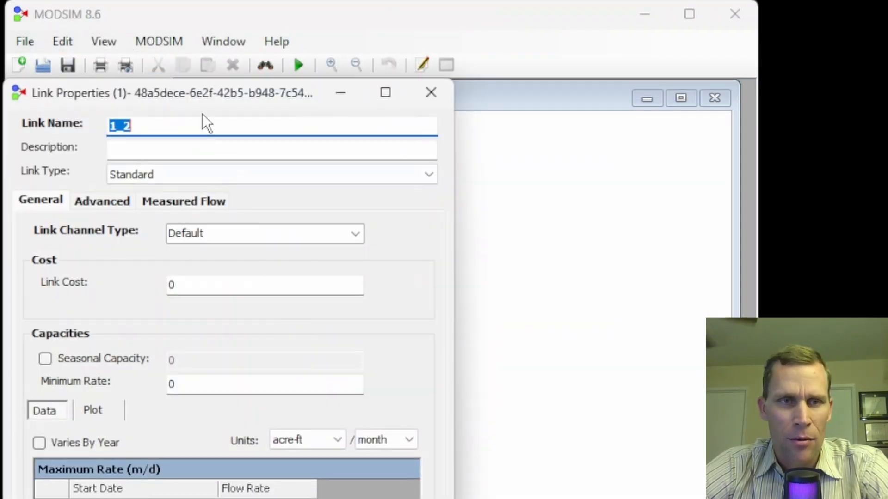
{"action": "left_click_drag", "start_coordinate": [202, 91], "coordinate": [507, 29]}
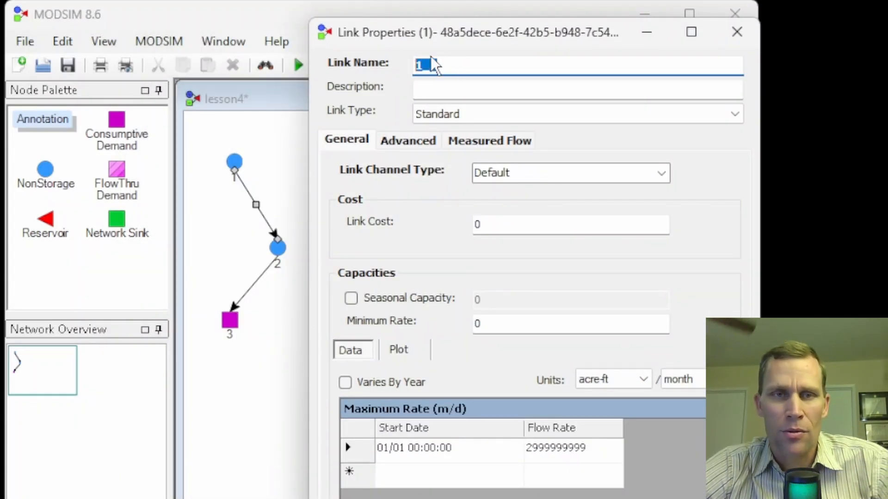
Examine the link's name, description and available link types.
{"action": "left_click", "coordinate": [442, 57]}
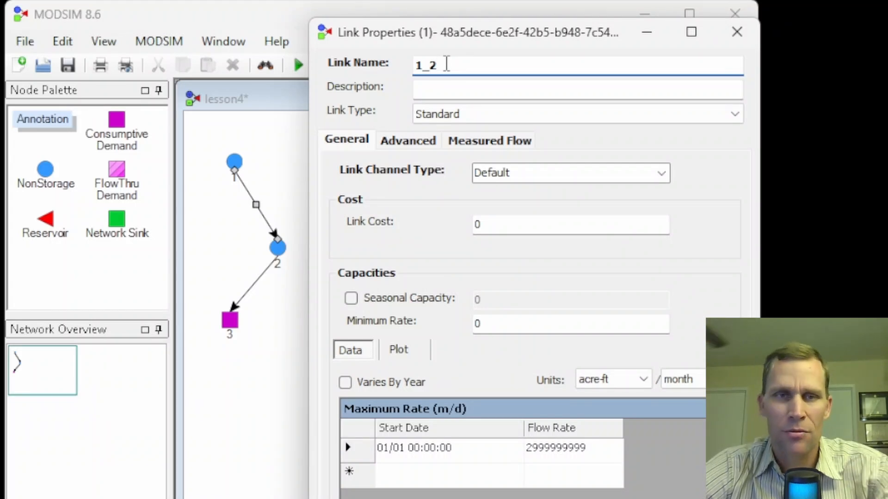
{"action": "left_click_drag", "start_coordinate": [442, 65], "coordinate": [388, 72]}
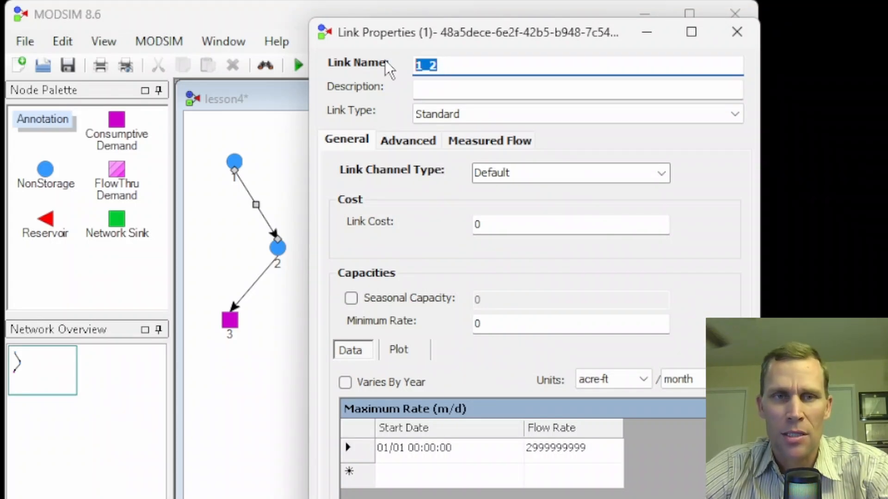
{"action": "left_click", "coordinate": [443, 87]}
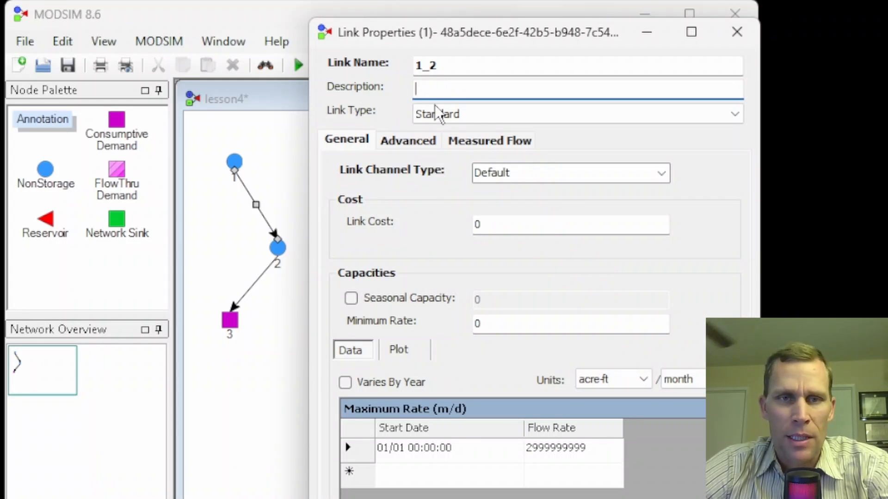
{"action": "left_click", "coordinate": [504, 114]}
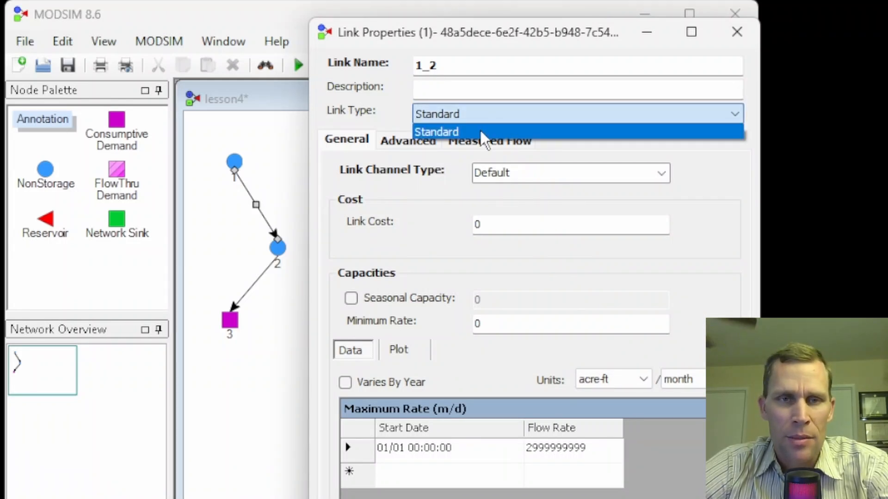
{"action": "left_click", "coordinate": [479, 129]}
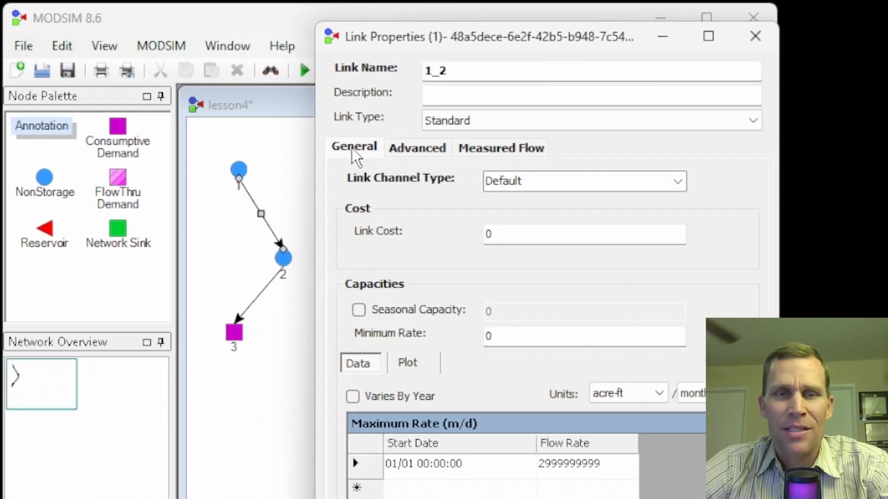
Examine the link's advanced settings, measured flow settings and available channel types.
{"action": "left_click", "coordinate": [408, 149]}
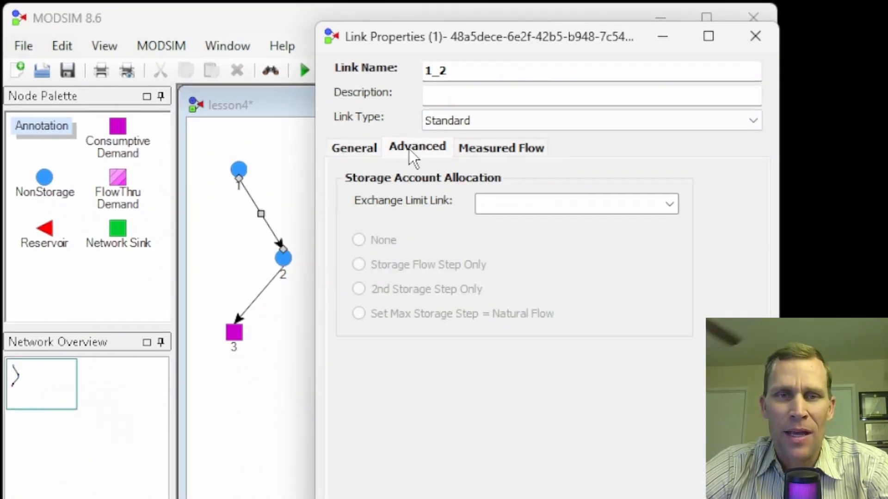
{"action": "left_click", "coordinate": [486, 152]}
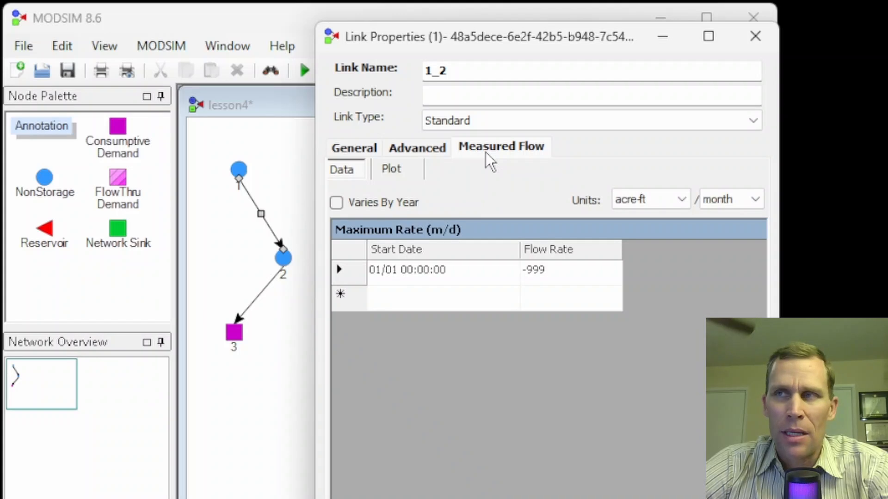
{"action": "left_click", "coordinate": [355, 149]}
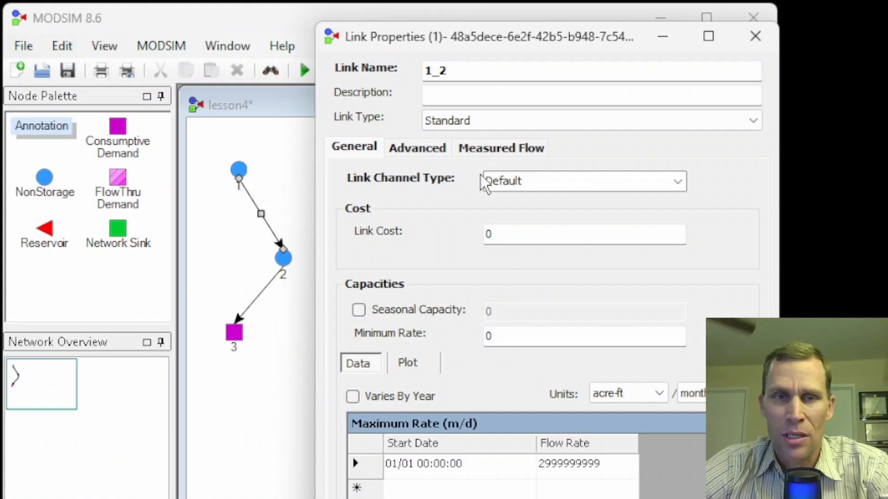
{"action": "left_click", "coordinate": [532, 182]}
{"action": "left_click", "coordinate": [678, 185]}
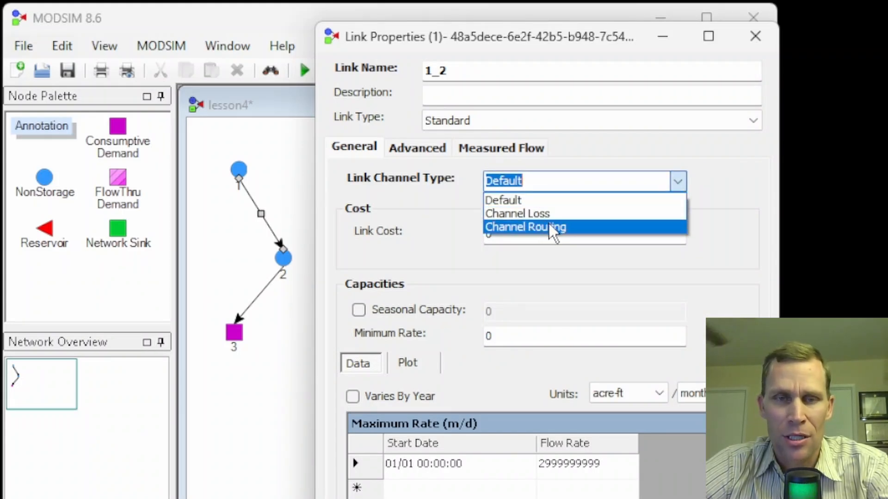
{"action": "left_click", "coordinate": [437, 182]}
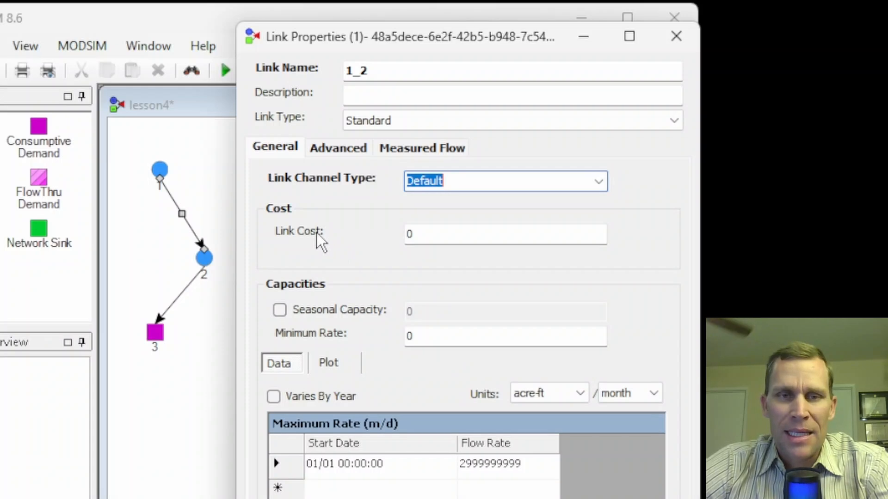
Set the link cost of the link from node 1 to node 2 to 5.
{"action": "key", "text": "Tab"}
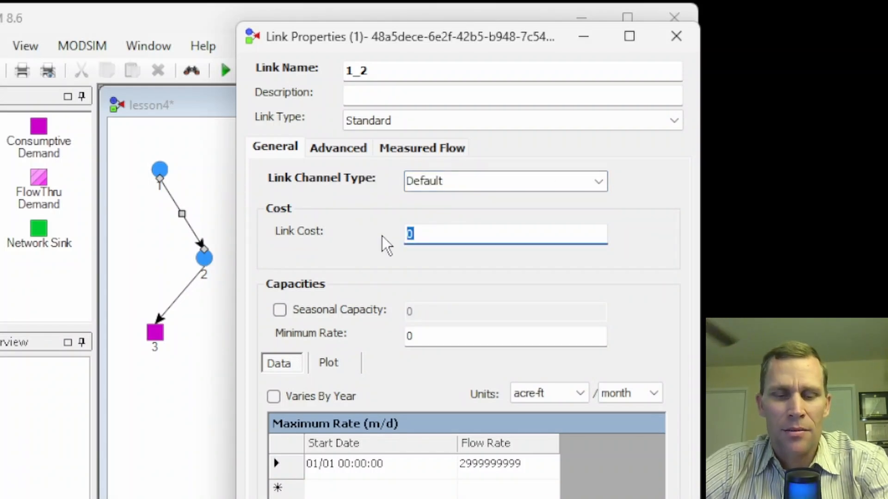
{"action": "type", "text": "5"}
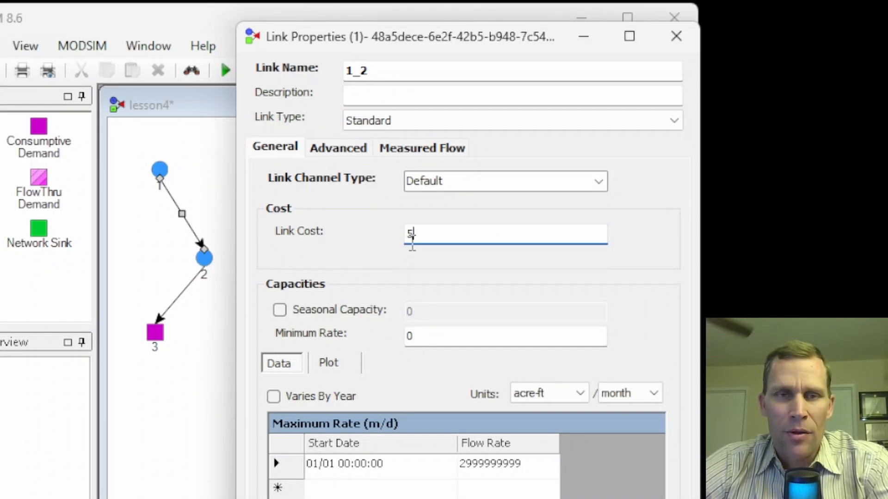
{"action": "left_click_drag", "start_coordinate": [424, 239], "coordinate": [390, 241]}
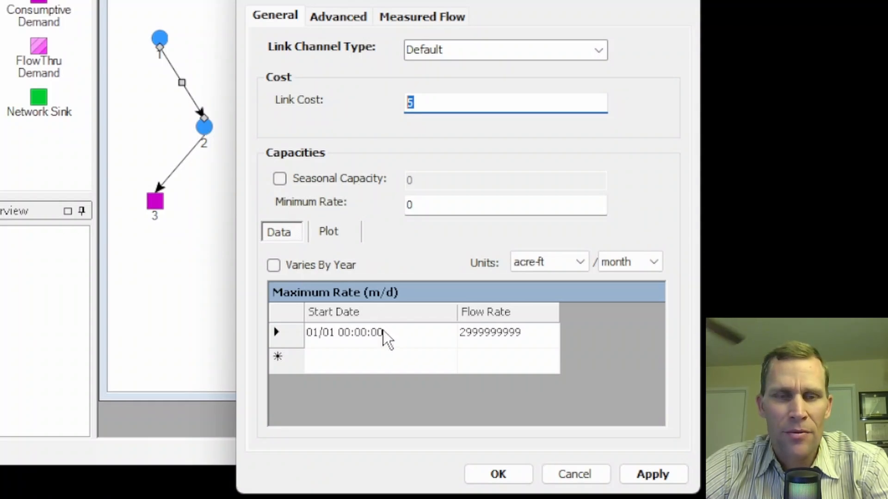
Examine the link's seasonal capacity and minimum rate settings, leaving seasonal capacity off, and accept the link properties.
{"action": "left_click", "coordinate": [280, 180]}
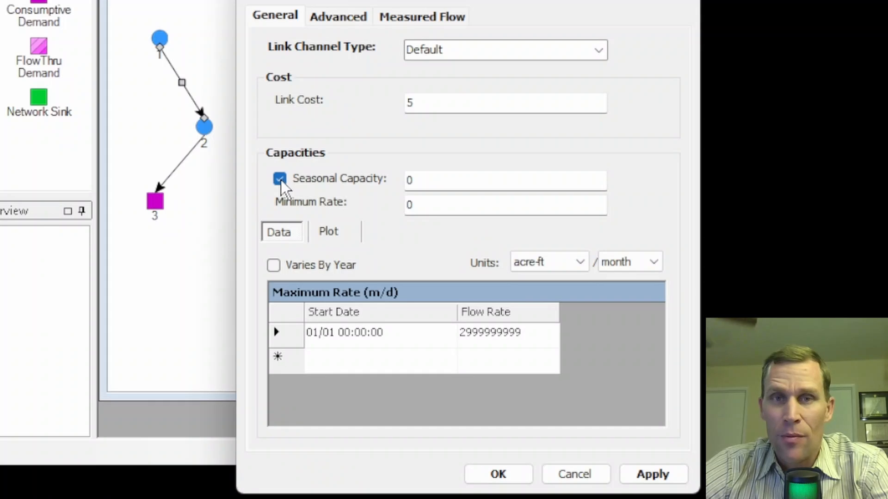
{"action": "left_click", "coordinate": [279, 180]}
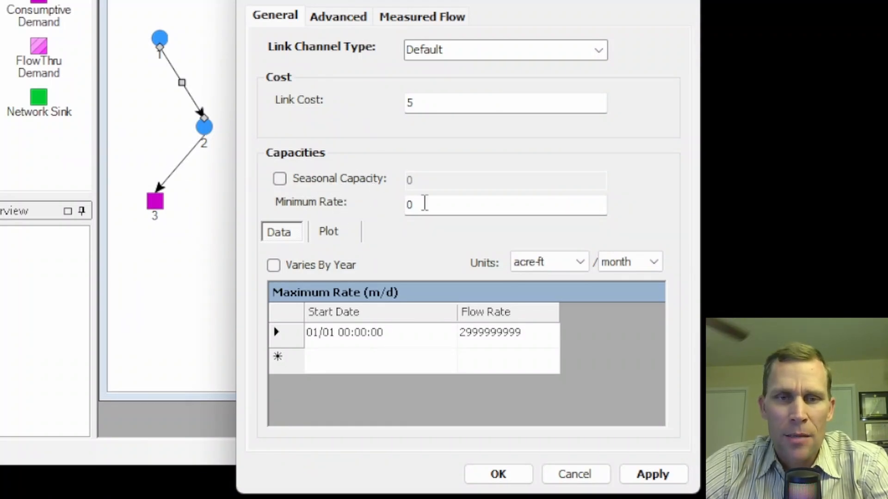
{"action": "left_click", "coordinate": [422, 203]}
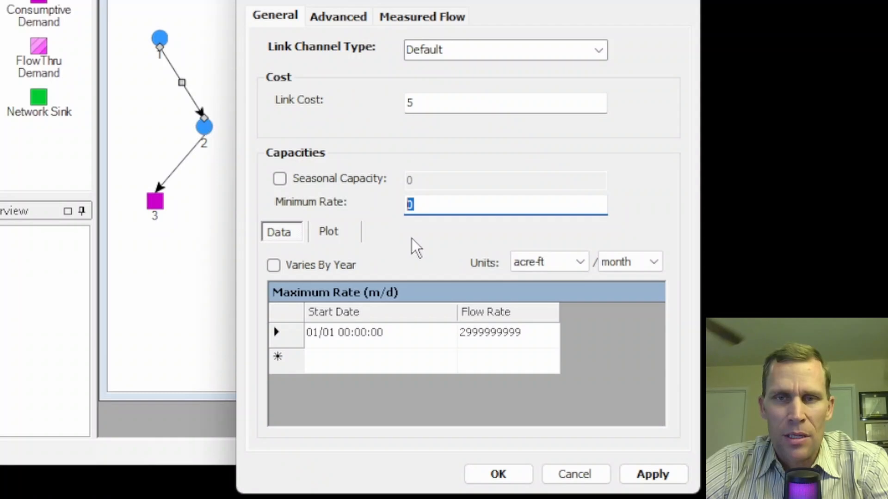
{"action": "left_click", "coordinate": [419, 204]}
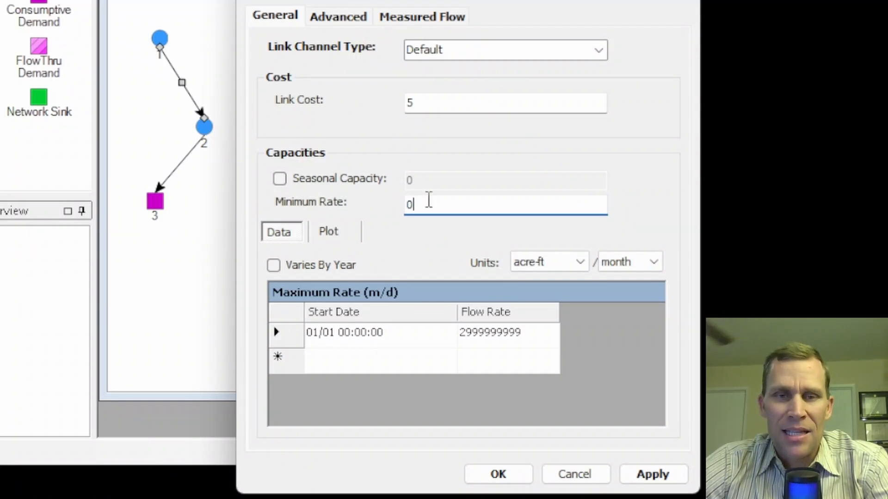
{"action": "left_click_drag", "start_coordinate": [428, 203], "coordinate": [370, 217]}
{"action": "left_click", "coordinate": [400, 225]}
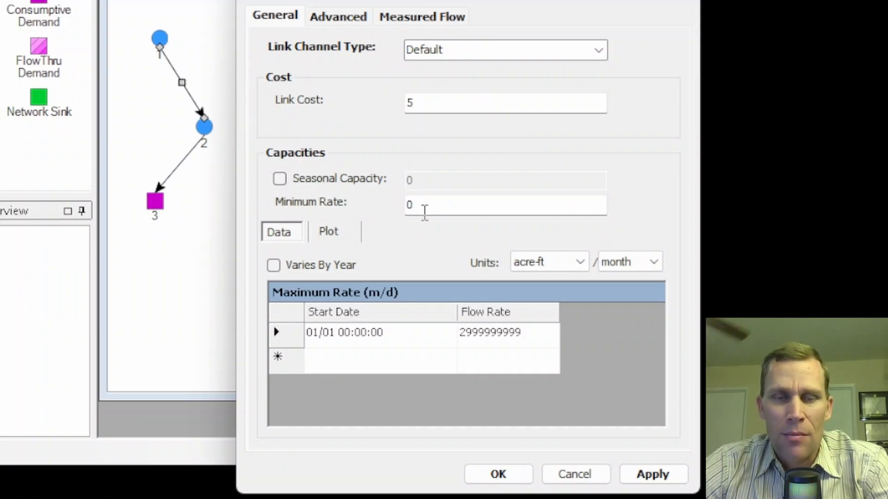
{"action": "double_click", "coordinate": [422, 207]}
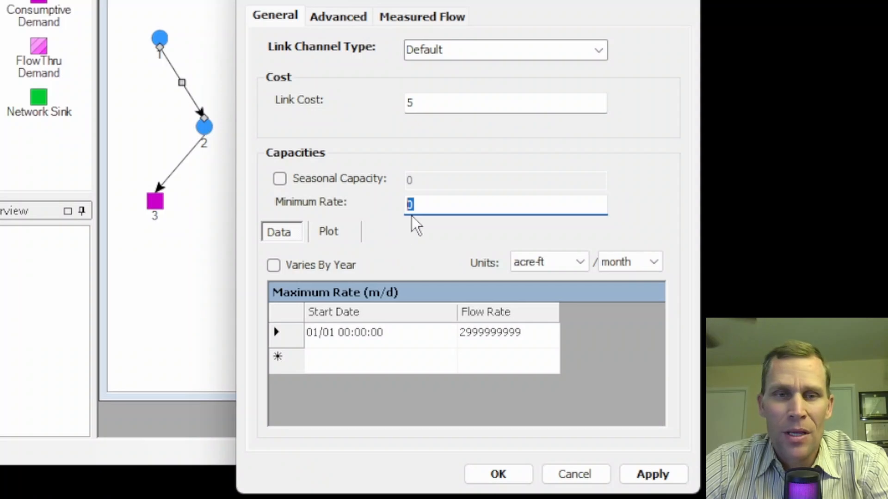
{"action": "left_click", "coordinate": [381, 229]}
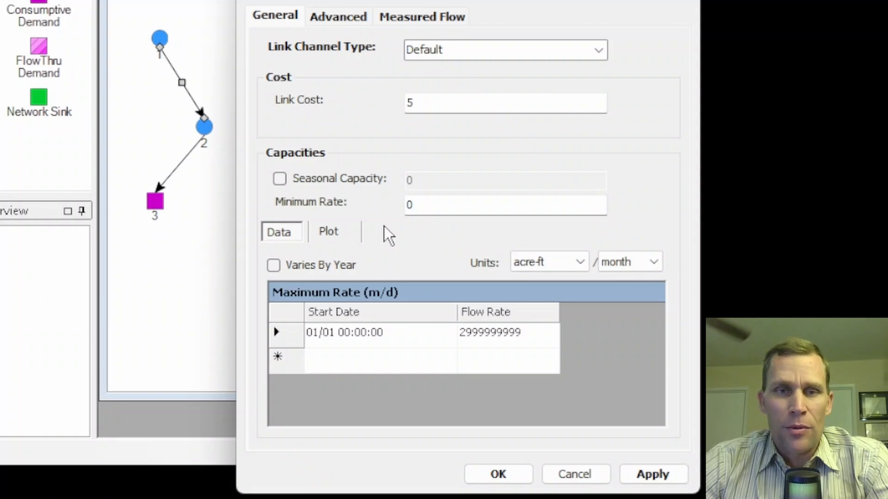
{"action": "left_click_drag", "start_coordinate": [421, 208], "coordinate": [398, 208]}
{"action": "left_click", "coordinate": [399, 221]}
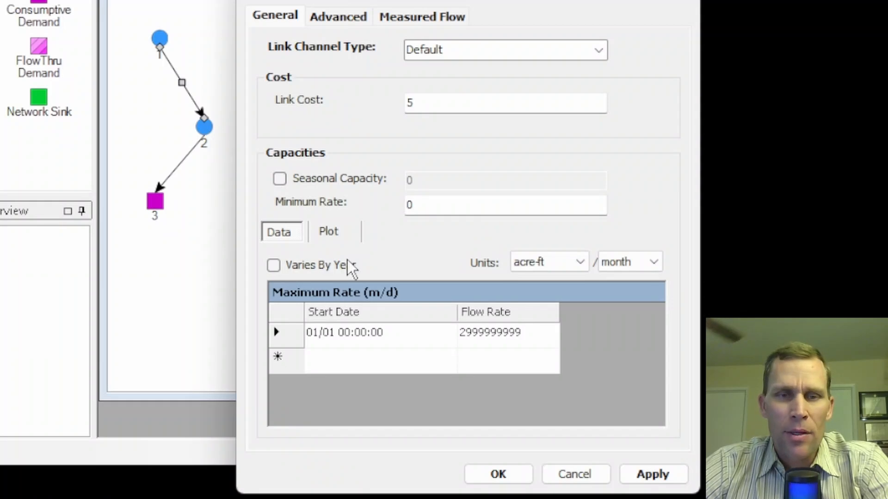
{"action": "left_click_drag", "start_coordinate": [433, 211], "coordinate": [398, 207]}
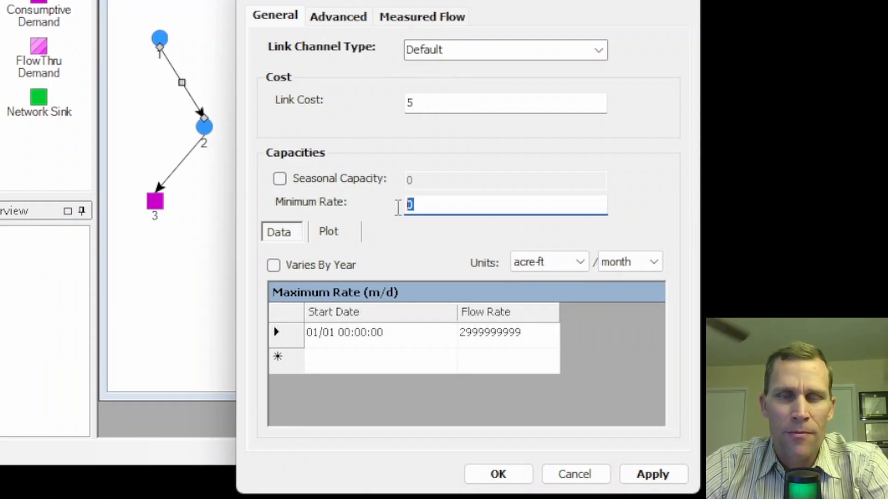
{"action": "left_click", "coordinate": [414, 219]}
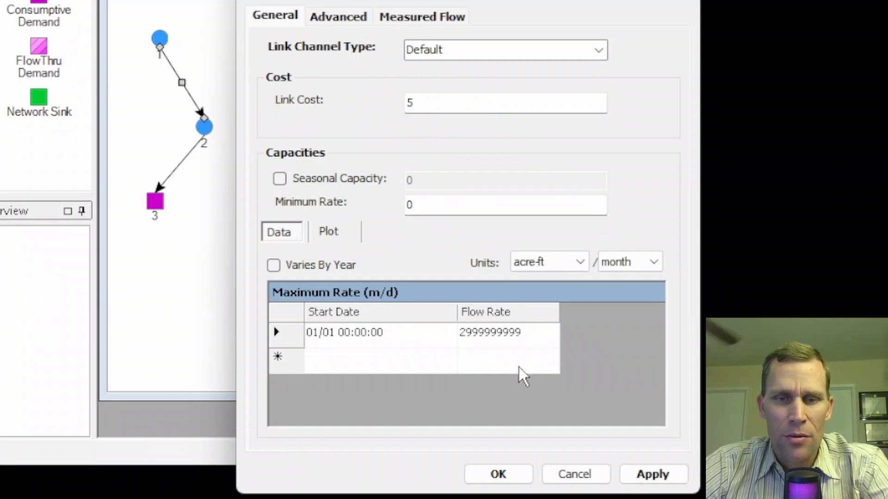
{"action": "left_click", "coordinate": [509, 474]}
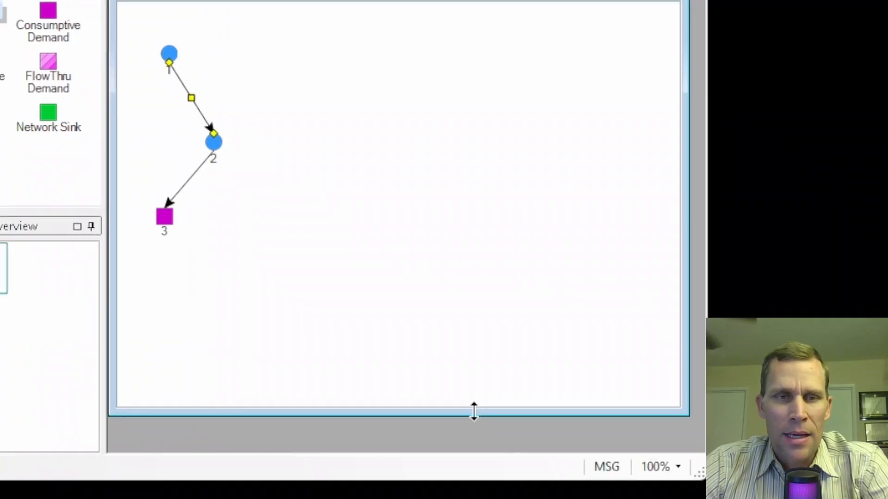
Delete the link from node 1 to node 2.
{"action": "right_click", "coordinate": [190, 97]}
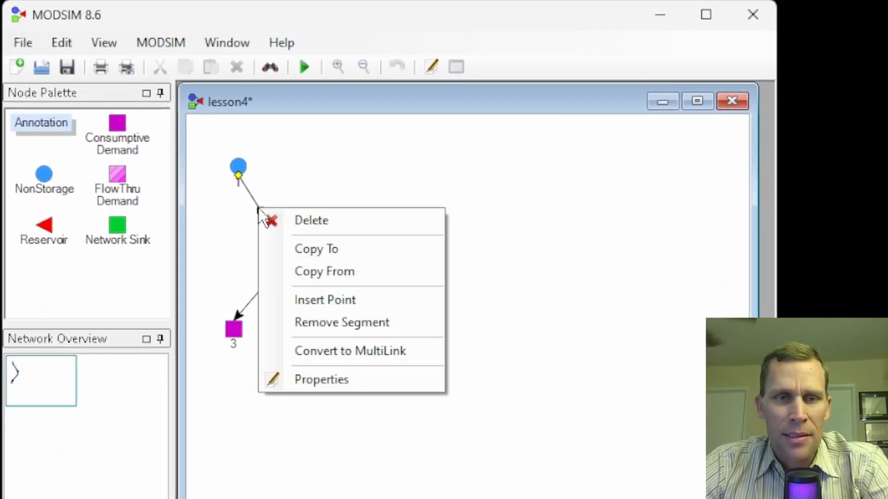
{"action": "left_click", "coordinate": [302, 222]}
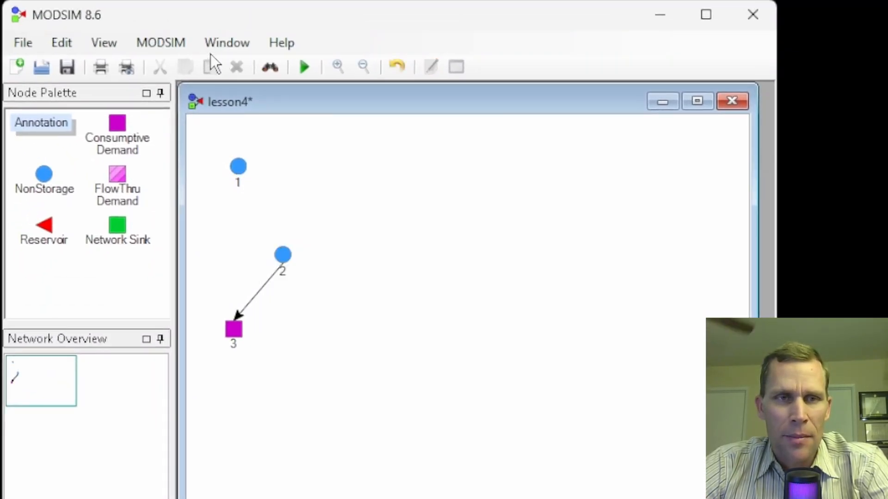
Set the default maximum link capacity in the network settings to 2500 and apply the change.
{"action": "left_click", "coordinate": [167, 41]}
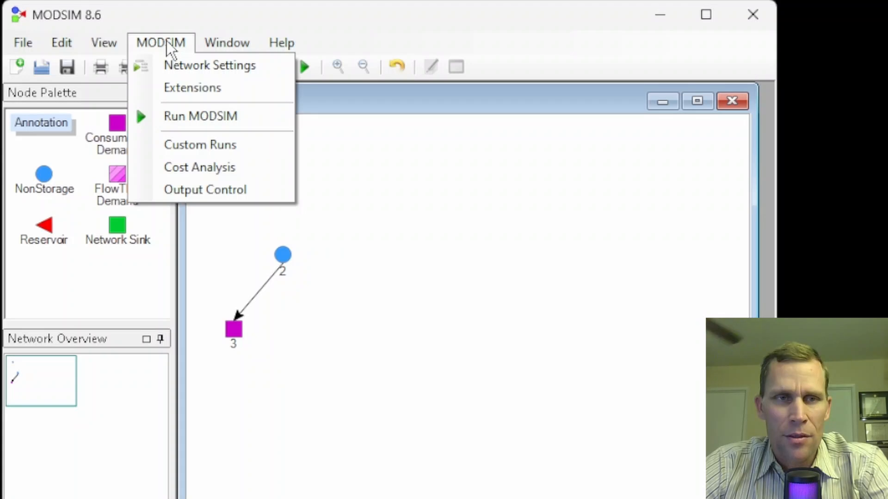
{"action": "left_click", "coordinate": [183, 68]}
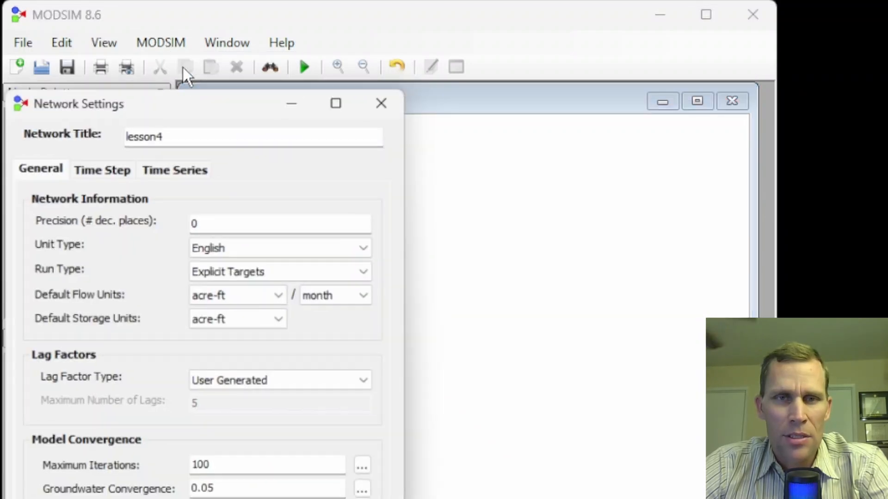
{"action": "left_click_drag", "start_coordinate": [232, 100], "coordinate": [275, 25]}
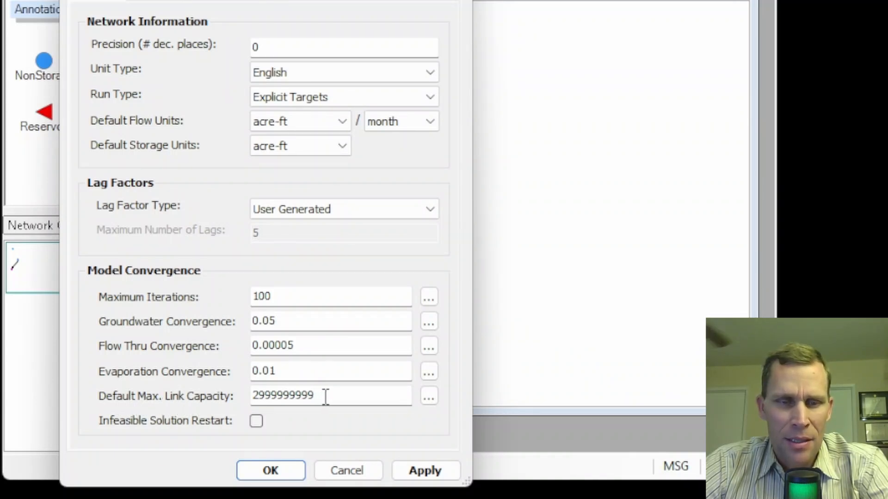
{"action": "left_click_drag", "start_coordinate": [325, 396], "coordinate": [254, 395]}
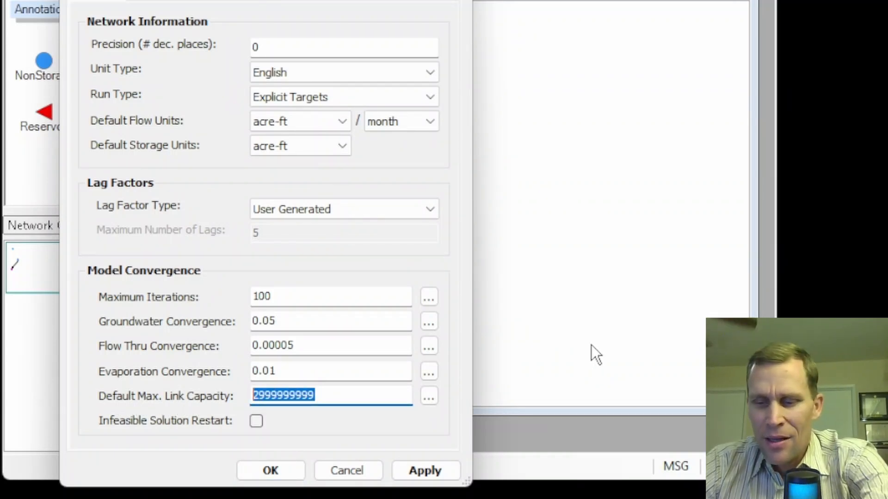
{"action": "type", "text": "2500"}
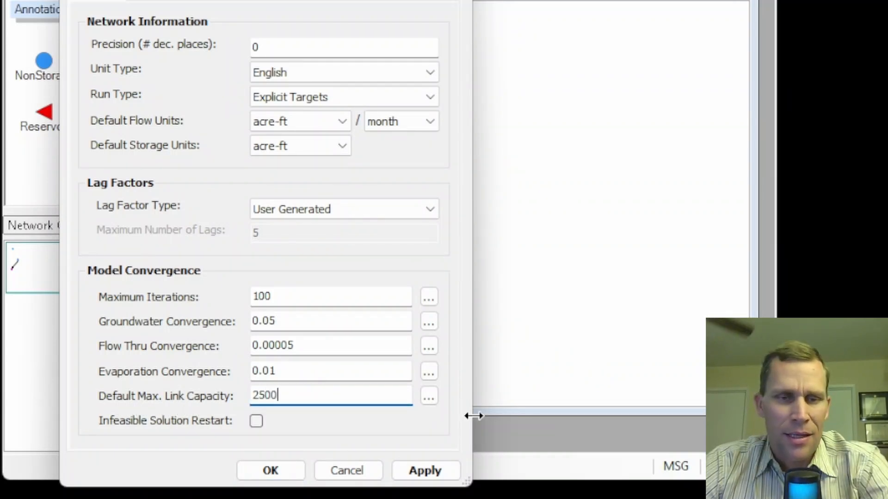
{"action": "left_click", "coordinate": [423, 471]}
{"action": "left_click", "coordinate": [287, 472]}
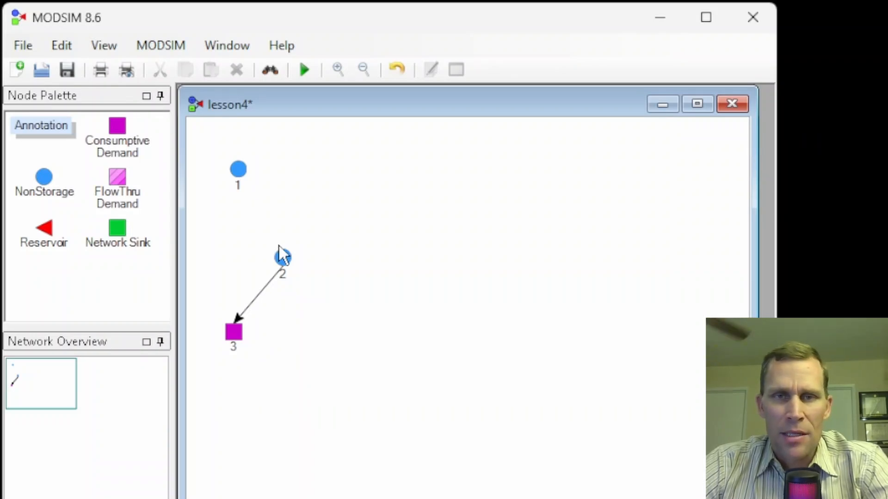
Draw a new link from node 1 to node 2, moving node 1 slightly up and away from node 2.
{"action": "left_click_drag", "start_coordinate": [239, 170], "coordinate": [226, 168]}
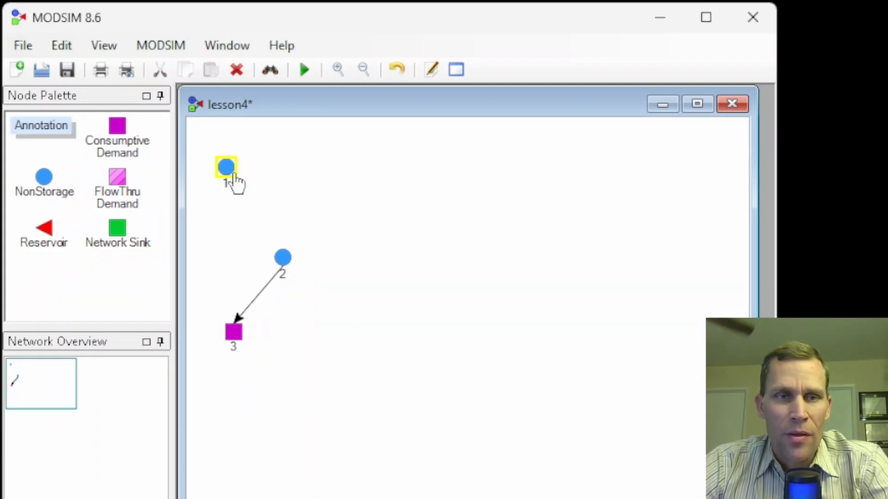
{"action": "mouse_move", "coordinate": [225, 167]}
{"action": "left_mouse_down"}
{"action": "mouse_move", "coordinate": [265, 169]}
{"action": "mouse_move", "coordinate": [231, 169]}
{"action": "left_mouse_up"}
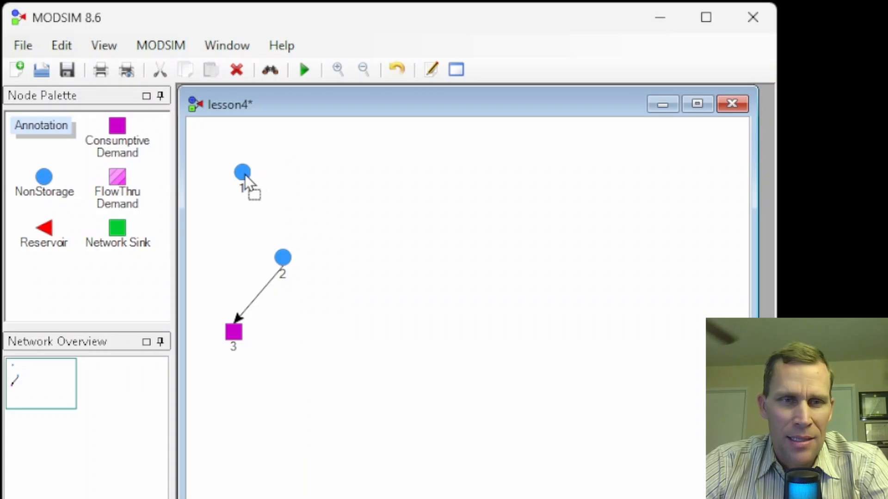
{"action": "left_click_drag", "start_coordinate": [240, 173], "coordinate": [232, 171]}
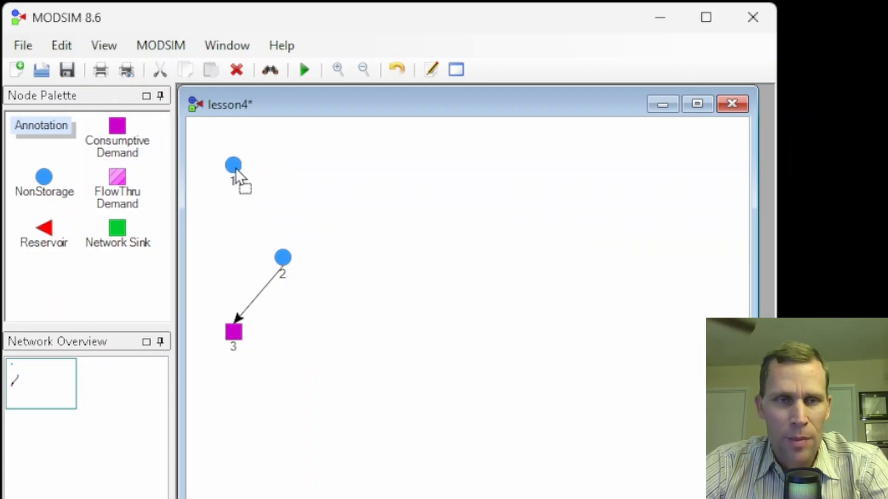
{"action": "left_click_drag", "start_coordinate": [232, 167], "coordinate": [231, 162]}
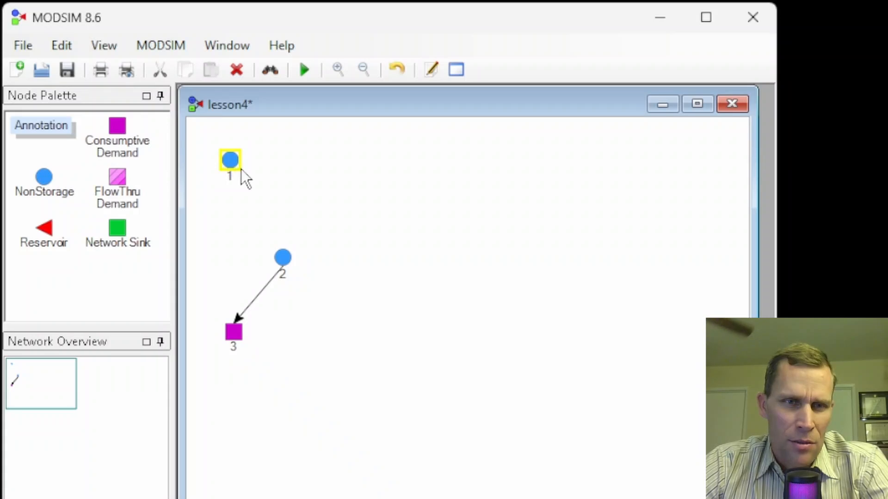
{"action": "left_click_drag", "start_coordinate": [240, 178], "coordinate": [283, 257]}
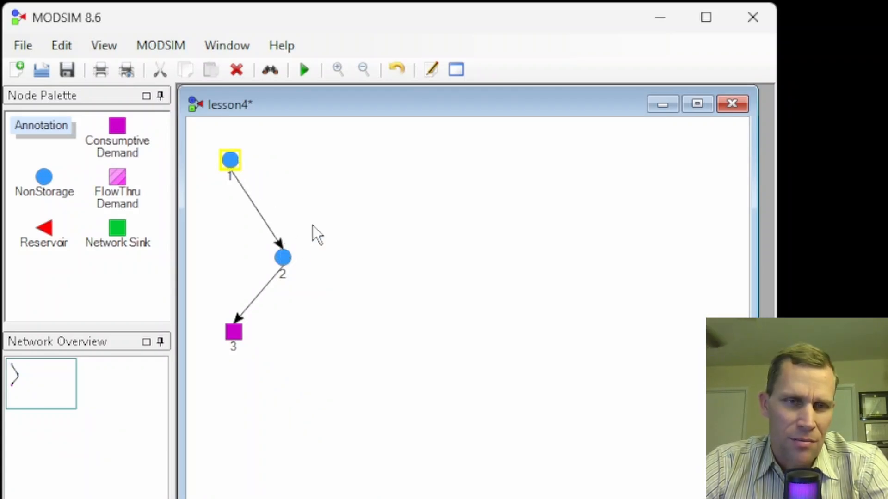
Open the properties of the link from node 1 to node 2 and check the flow rate in its maximum rate table.
{"action": "right_click", "coordinate": [253, 204]}
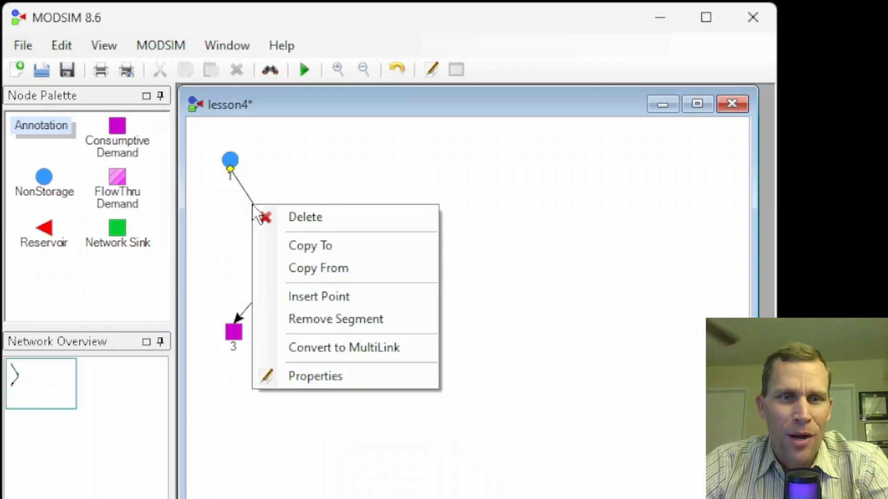
{"action": "left_click", "coordinate": [311, 373]}
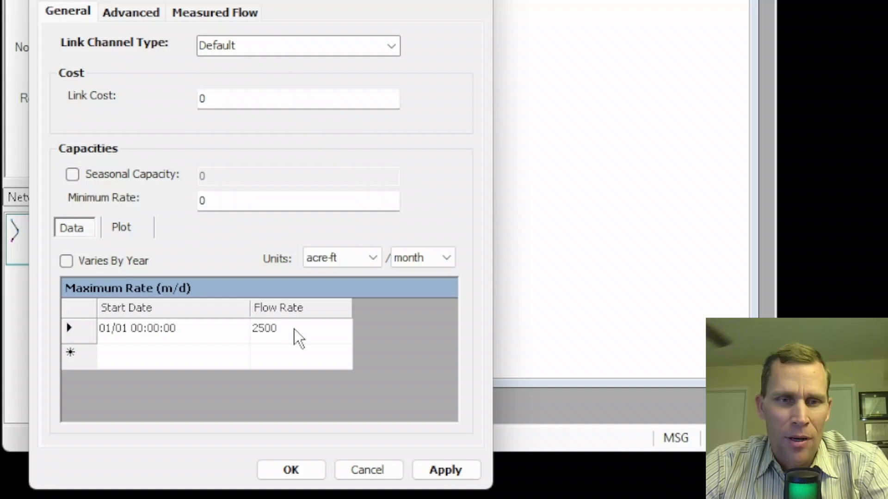
{"action": "left_click", "coordinate": [296, 443]}
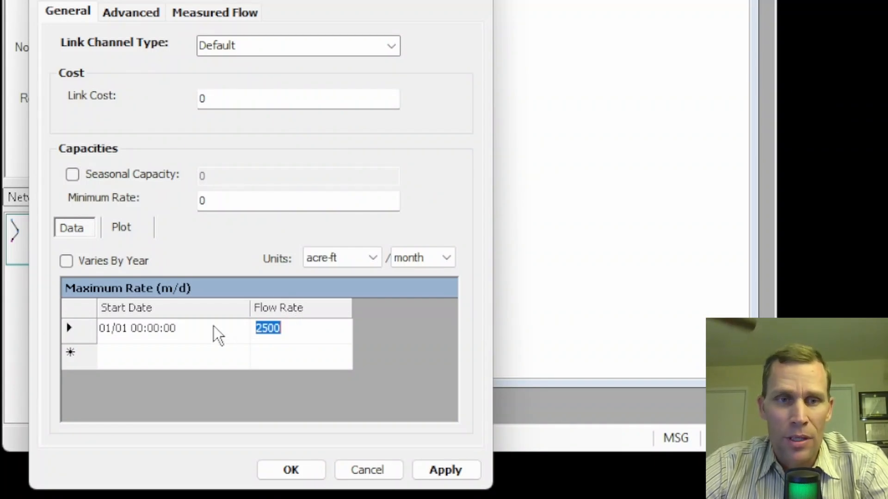
{"action": "left_click", "coordinate": [289, 337]}
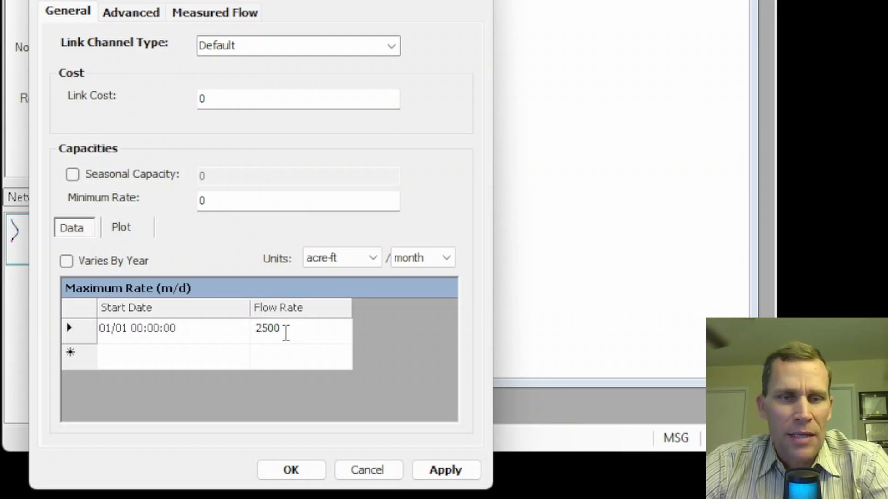
{"action": "key", "text": "BackSpace"}
{"action": "type", "text": "0"}
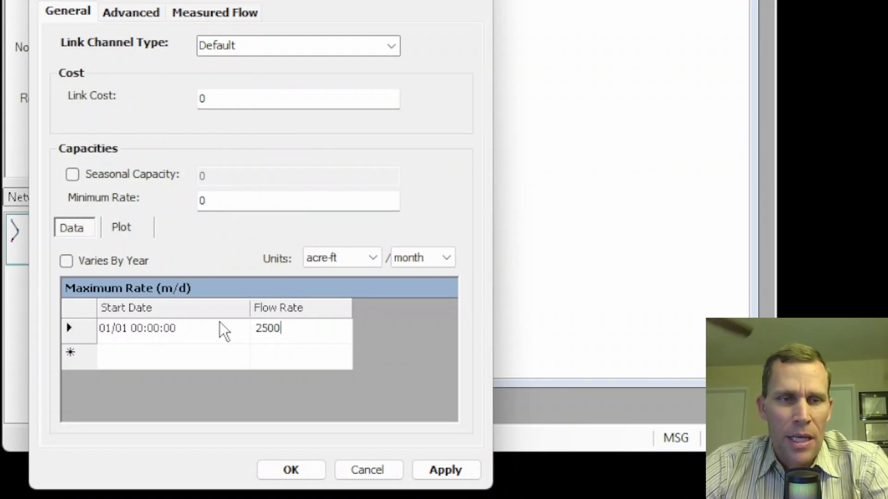
Enable Varies By Year for the link's maximum rate table, accept the table reset, and disable the option again.
{"action": "left_click", "coordinate": [67, 265]}
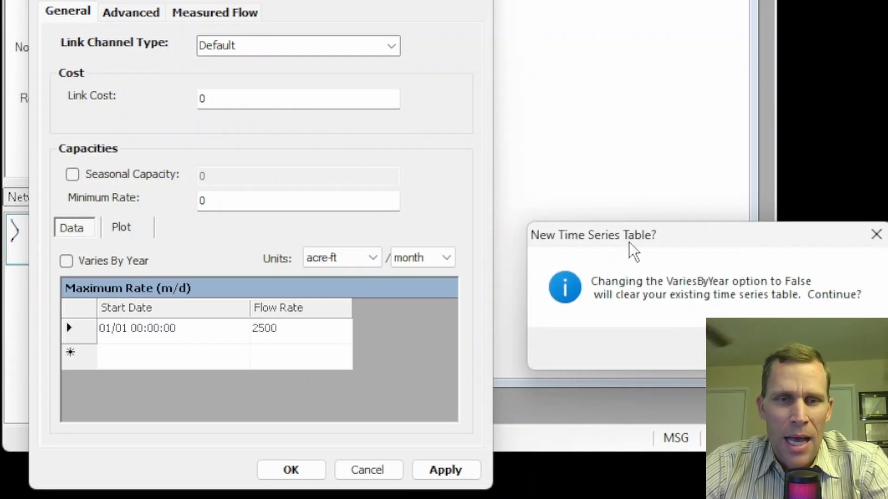
{"action": "left_click_drag", "start_coordinate": [629, 244], "coordinate": [317, 153]}
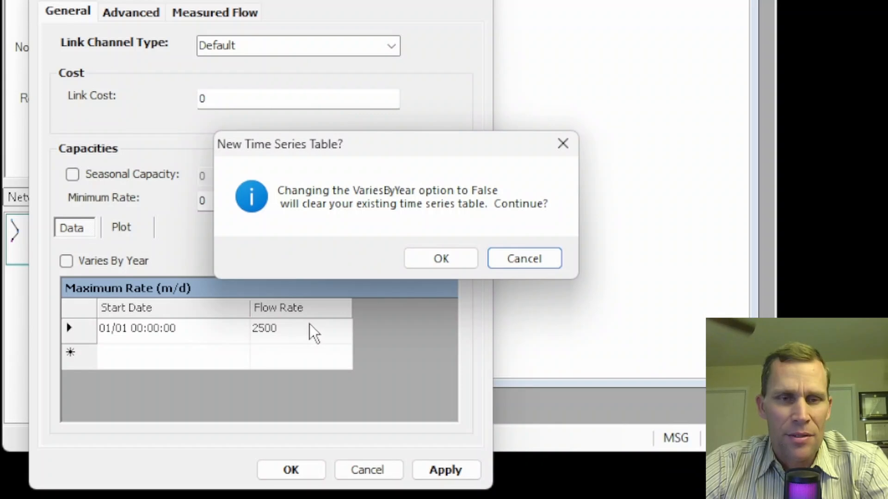
{"action": "left_click", "coordinate": [461, 259]}
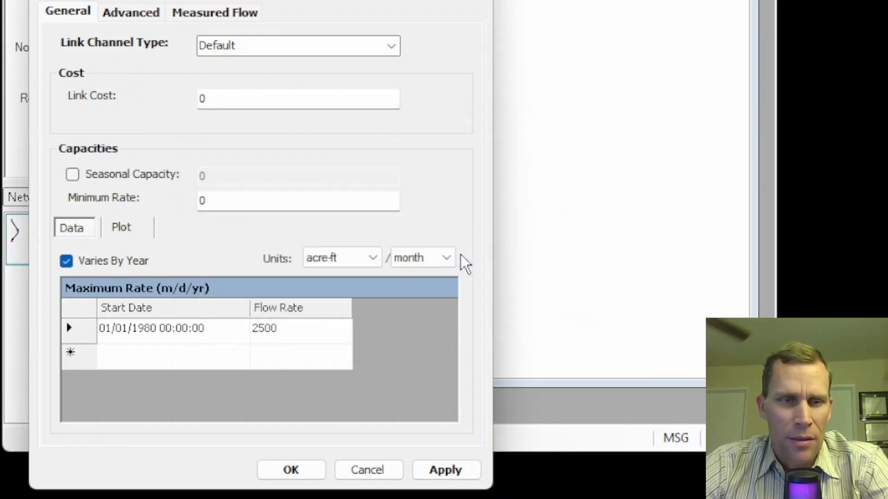
{"action": "left_click_drag", "start_coordinate": [296, 0], "coordinate": [576, 15]}
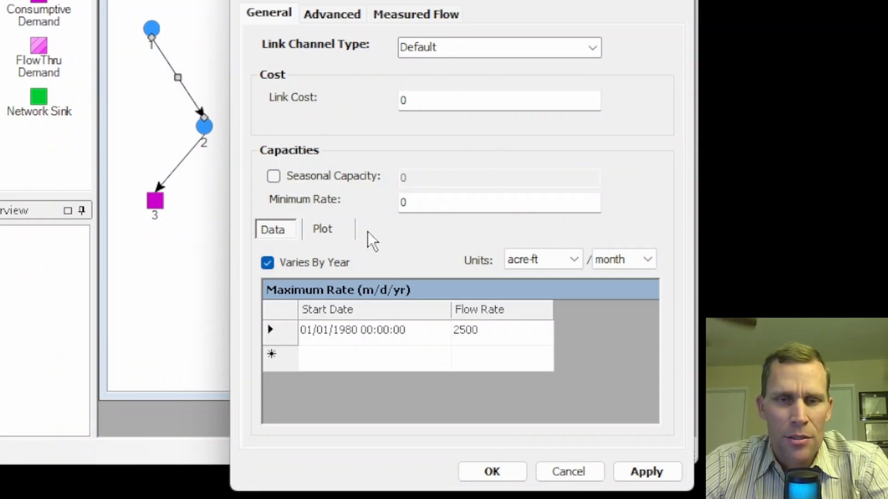
{"action": "left_click", "coordinate": [270, 265]}
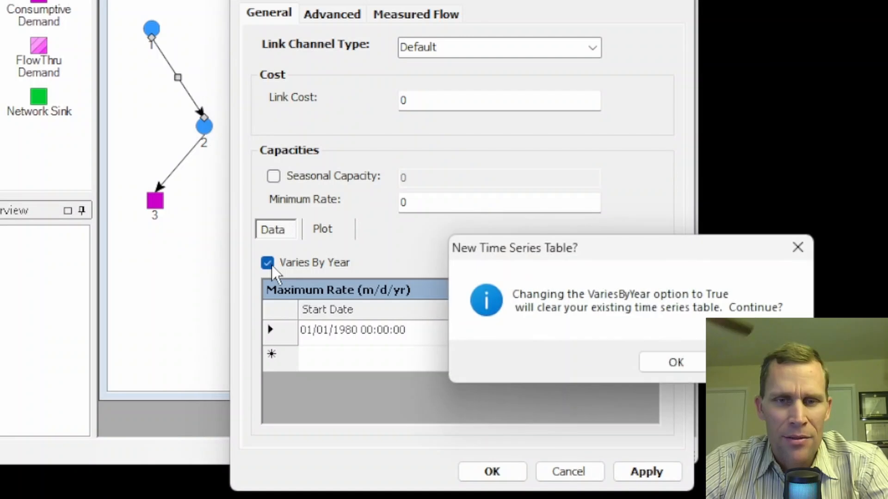
{"action": "left_click", "coordinate": [656, 364]}
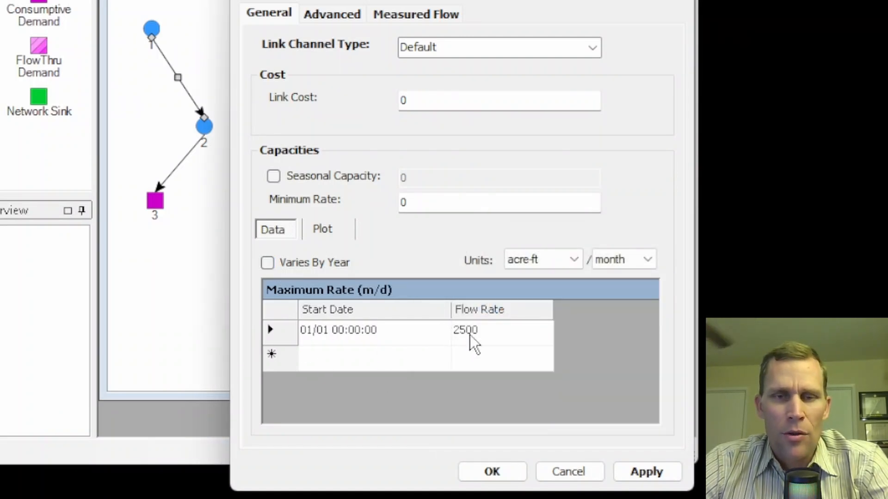
Set the link's maximum flow rate to 2000, apply it, and view the maximum capacity plot.
{"action": "left_click", "coordinate": [483, 330]}
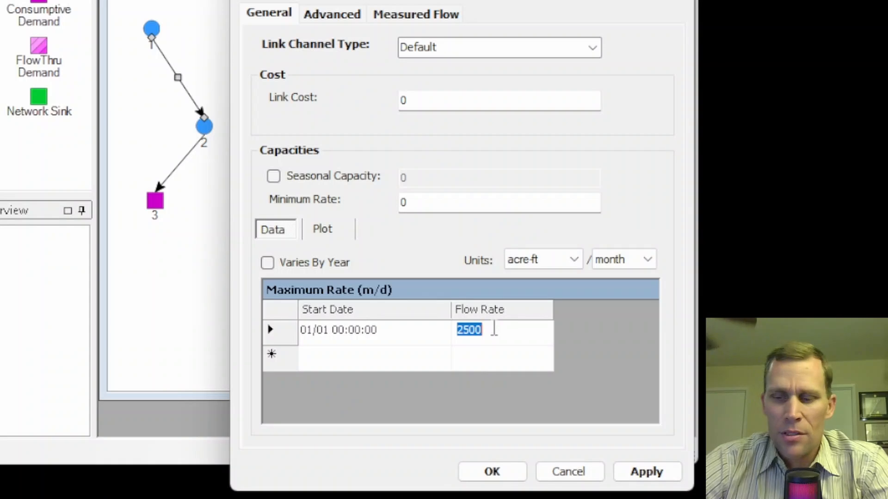
{"action": "type", "text": "2000"}
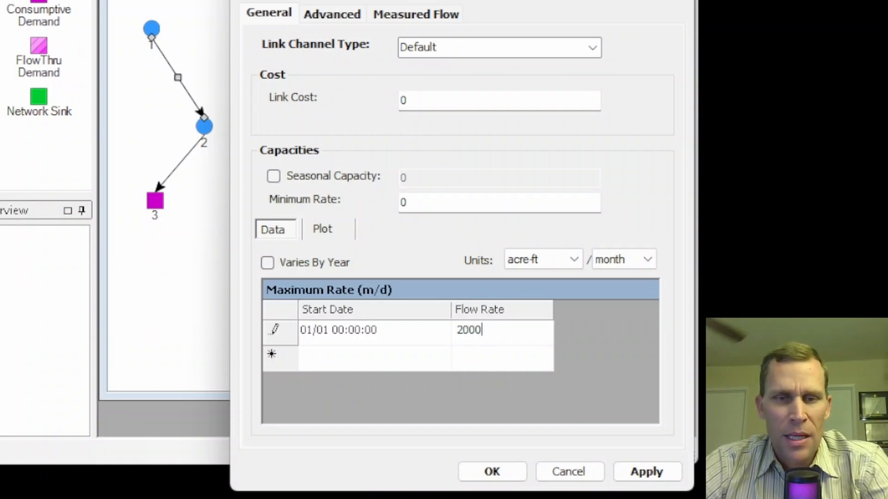
{"action": "left_click", "coordinate": [654, 472]}
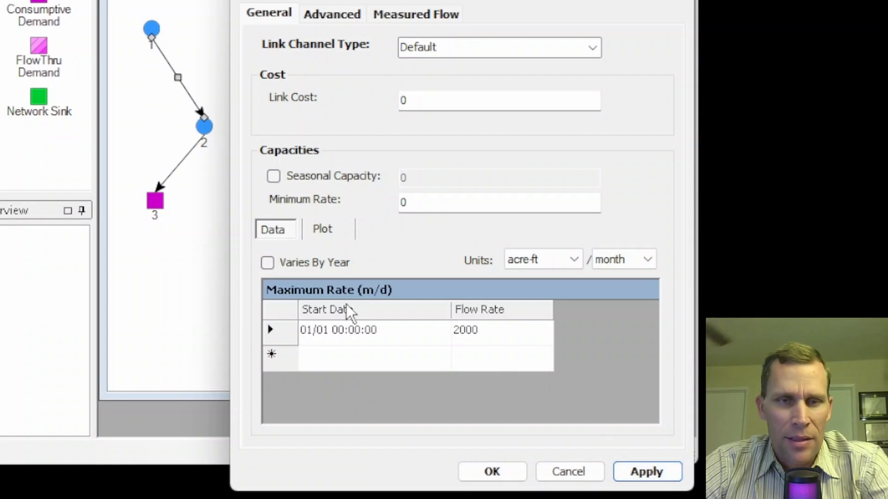
{"action": "left_click", "coordinate": [325, 228]}
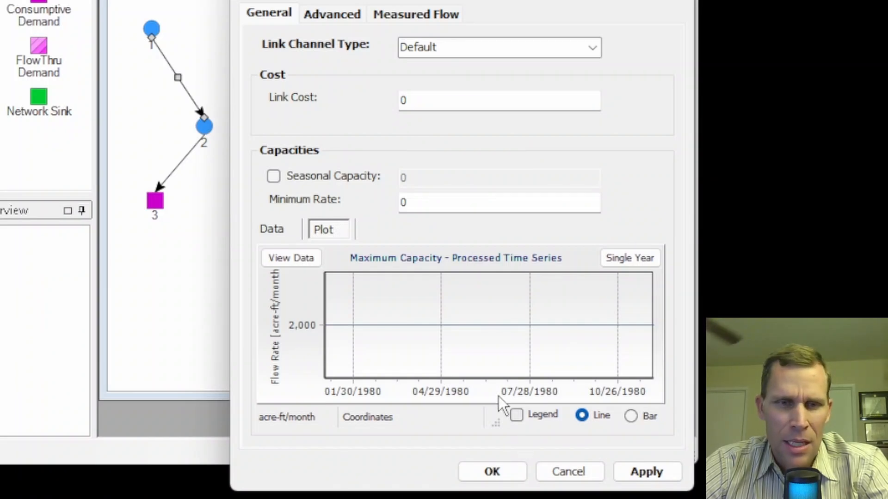
{"action": "left_click", "coordinate": [282, 227]}
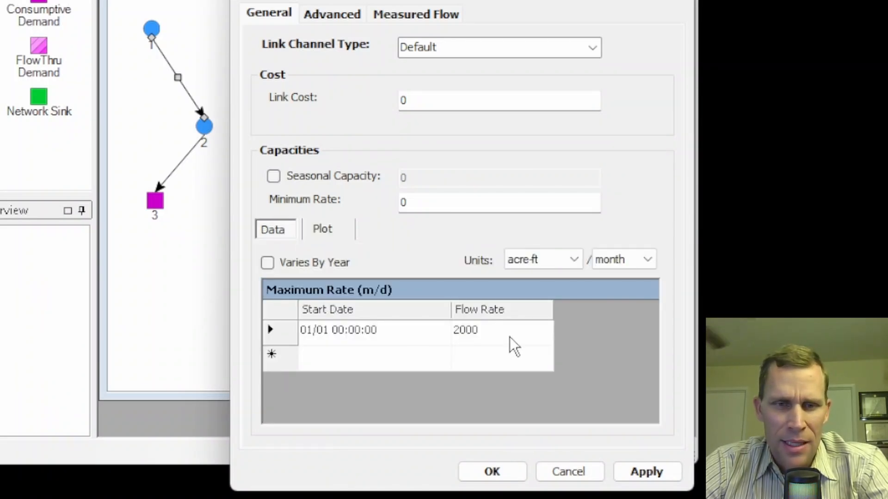
Change the maximum rate units to ft³ per second, set the flow rate to 100, and apply the change.
{"action": "left_click", "coordinate": [575, 260]}
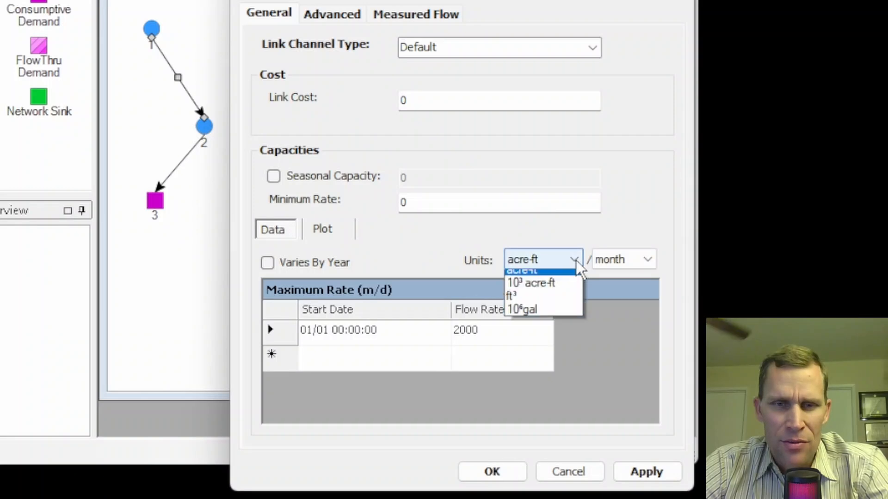
{"action": "left_click", "coordinate": [544, 304]}
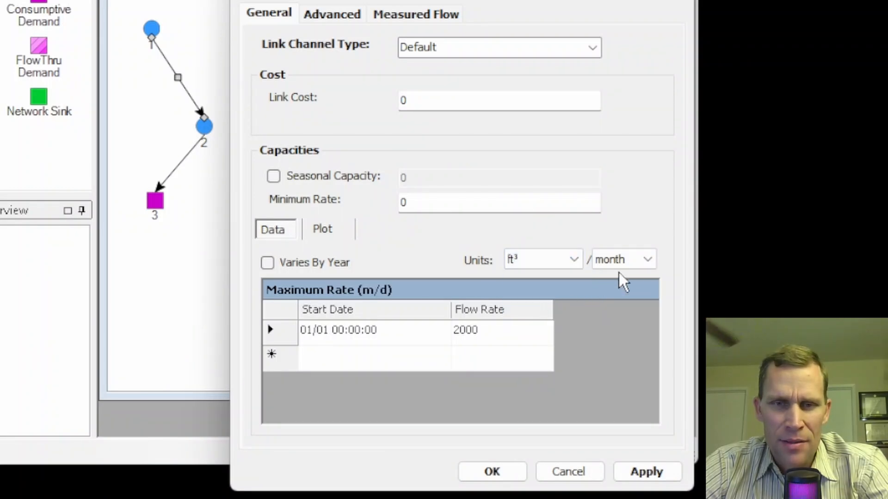
{"action": "left_click", "coordinate": [645, 259]}
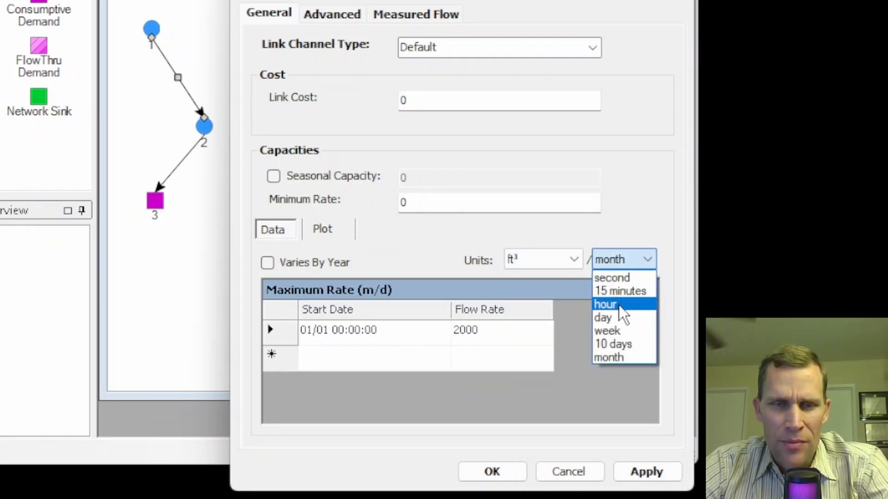
{"action": "left_click", "coordinate": [610, 278]}
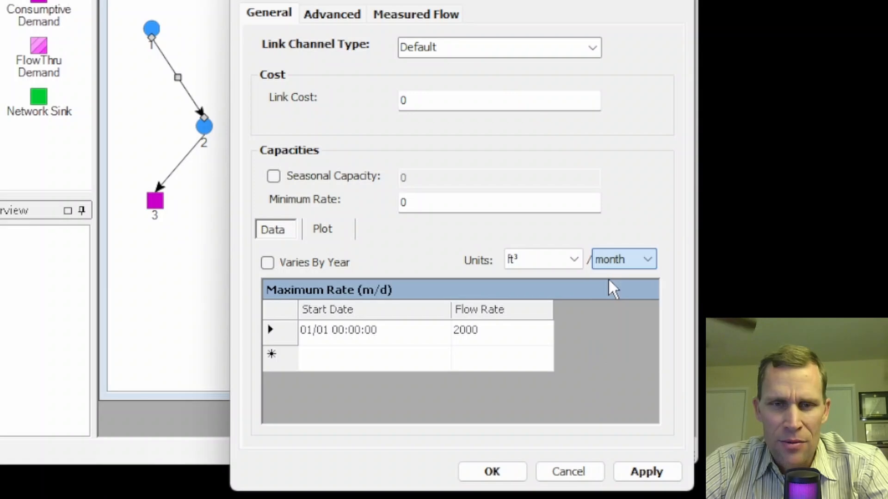
{"action": "left_click", "coordinate": [498, 329]}
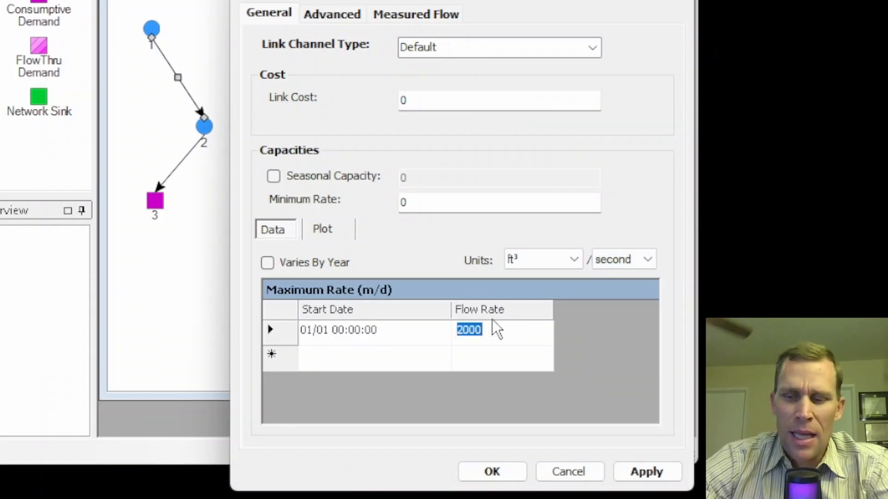
{"action": "type", "text": "100"}
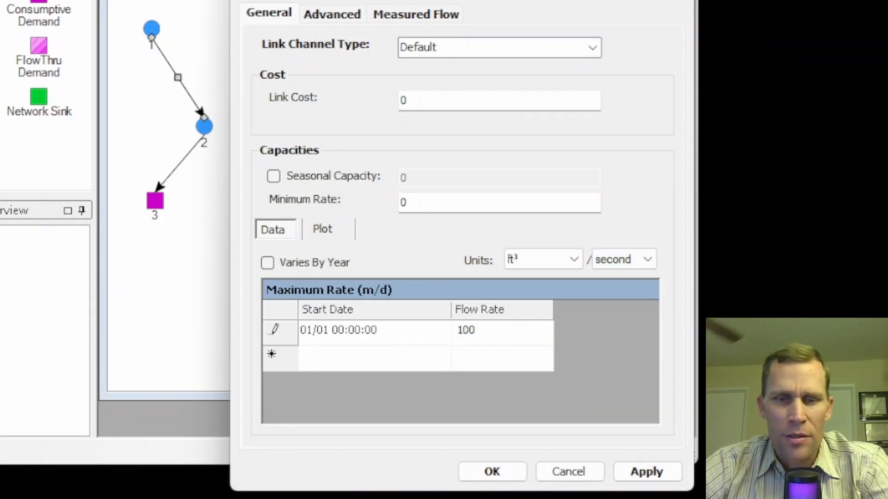
{"action": "left_click", "coordinate": [616, 466]}
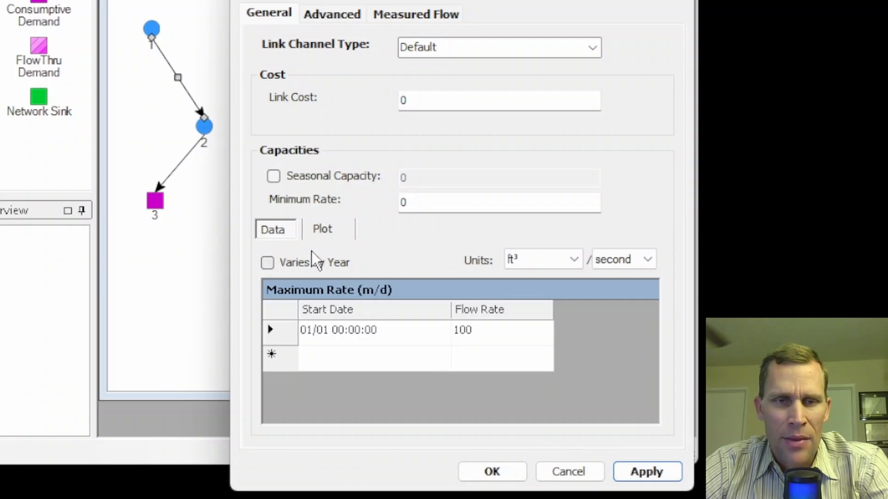
Plot the link's maximum capacity time series and display it as bars, comparing it with the entered data.
{"action": "left_click", "coordinate": [319, 229]}
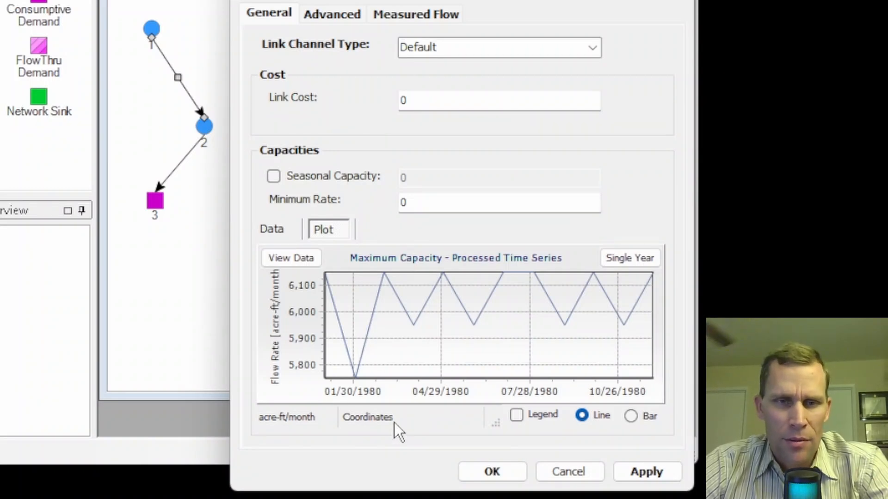
{"action": "left_click", "coordinate": [275, 230]}
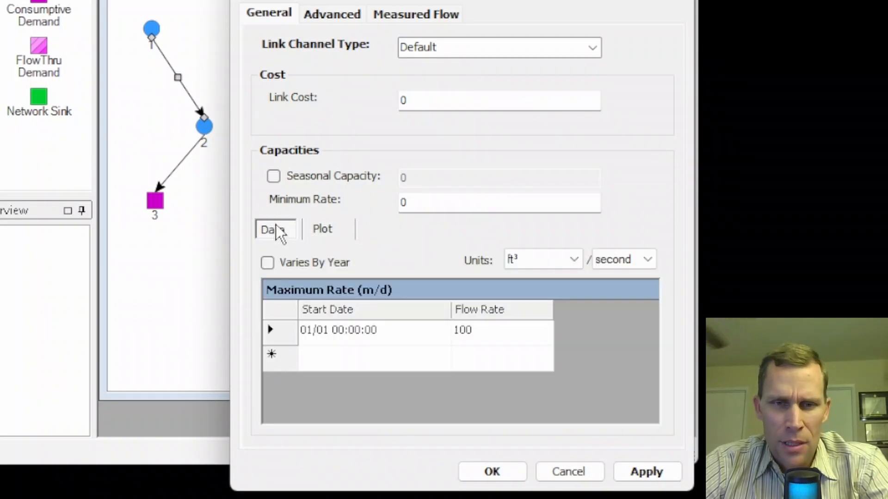
{"action": "left_click", "coordinate": [322, 229]}
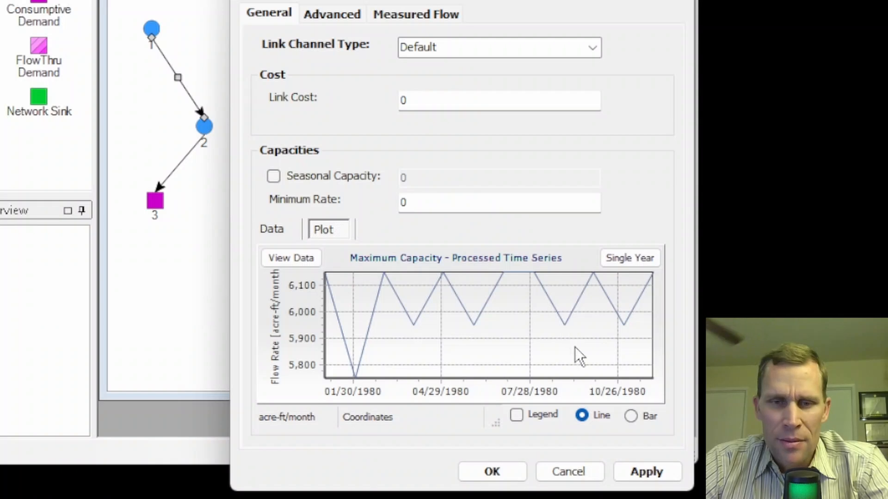
{"action": "left_click", "coordinate": [631, 416]}
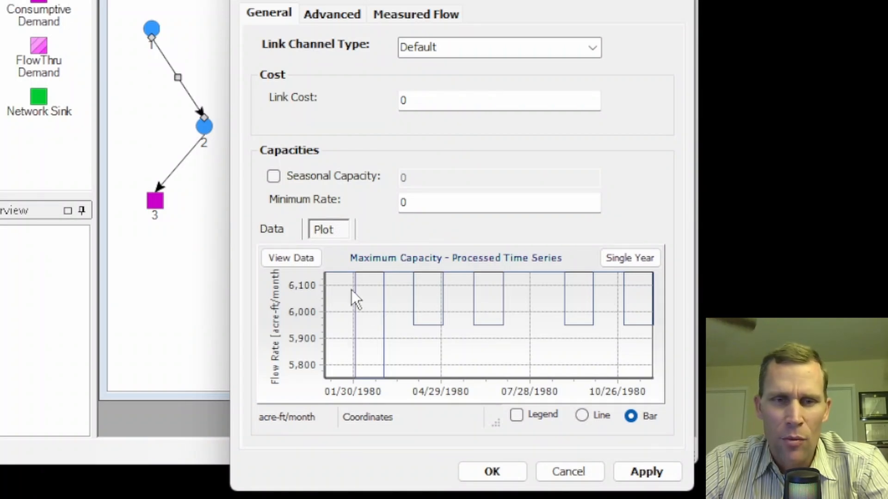
Examine the monthly values in the data table behind the maximum capacity plot, including time step 1, and close the table.
{"action": "left_click", "coordinate": [298, 258]}
{"action": "left_click_drag", "start_coordinate": [41, 1], "coordinate": [138, 3]}
{"action": "left_click_drag", "start_coordinate": [323, 310], "coordinate": [367, 344]}
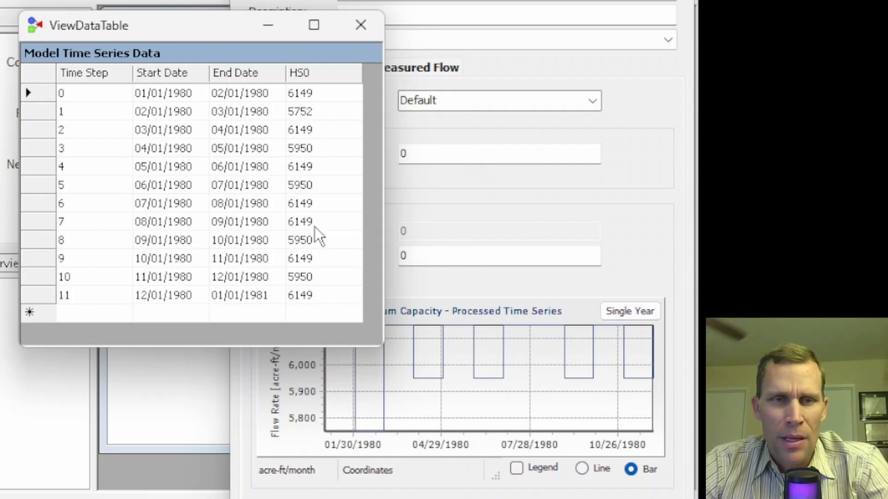
{"action": "left_click", "coordinate": [309, 113]}
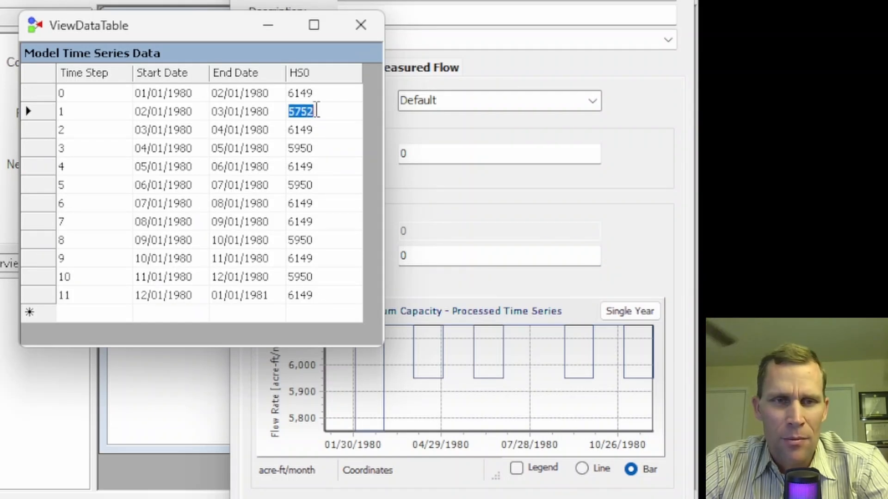
{"action": "left_click", "coordinate": [365, 27]}
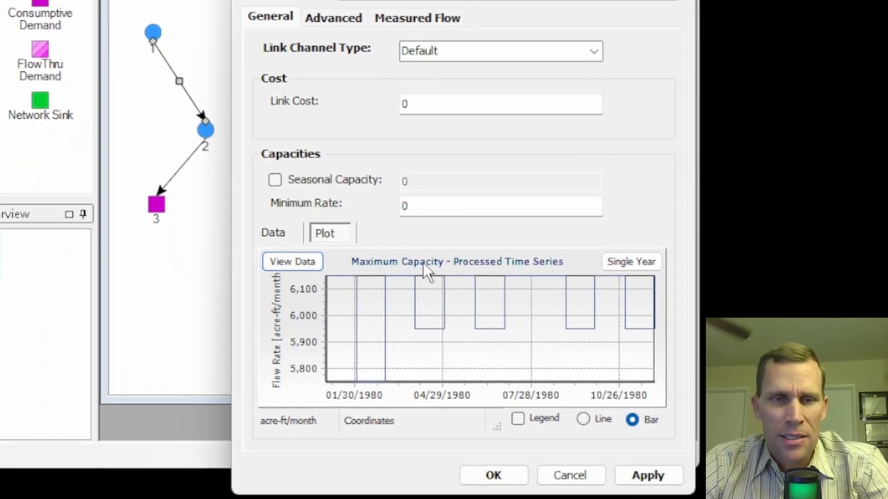
Add a second maximum rate of 50 starting 07/01, apply it, and view the link's maximum capacity plot.
{"action": "left_click", "coordinate": [273, 232]}
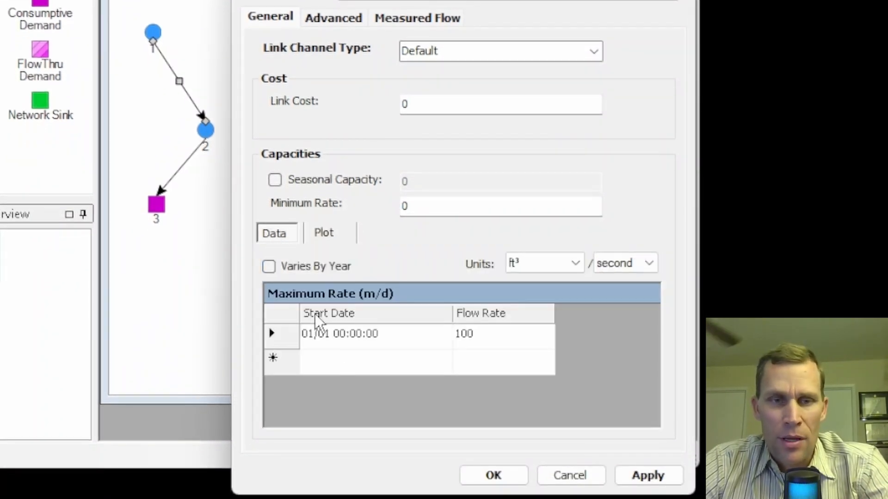
{"action": "left_click", "coordinate": [340, 363]}
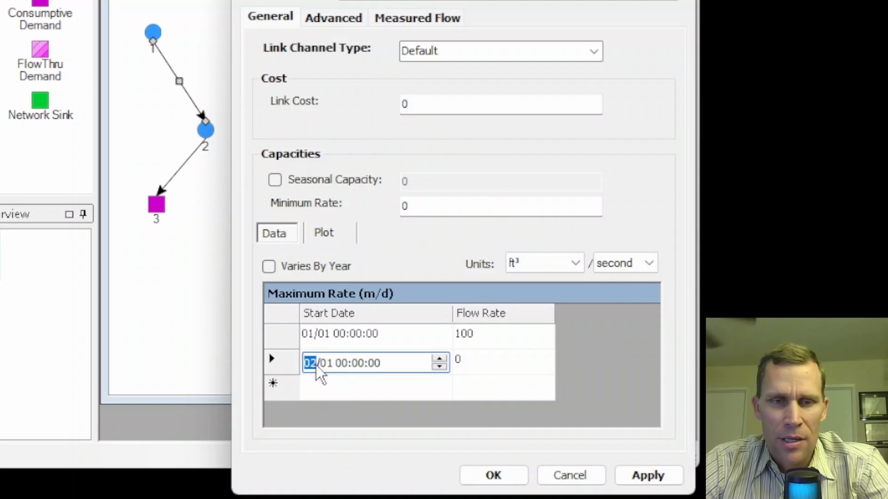
{"action": "left_click", "coordinate": [474, 360]}
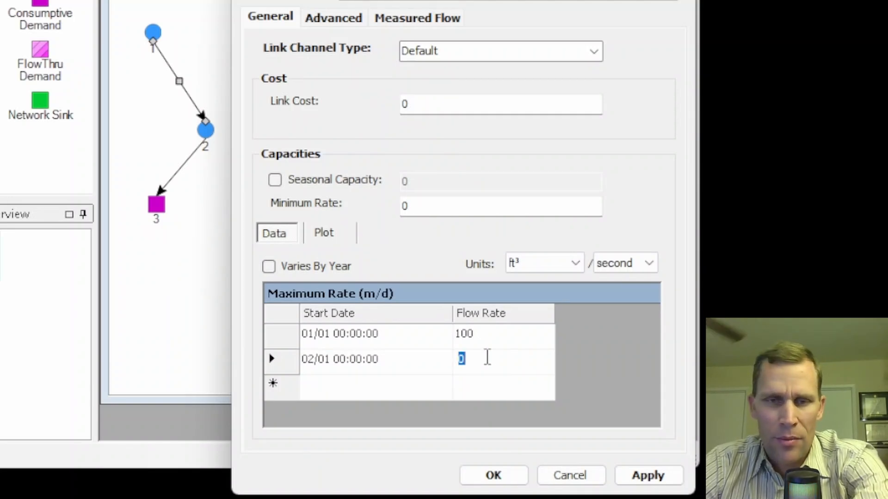
{"action": "type", "text": "500"}
{"action": "key", "text": "BackSpace"}
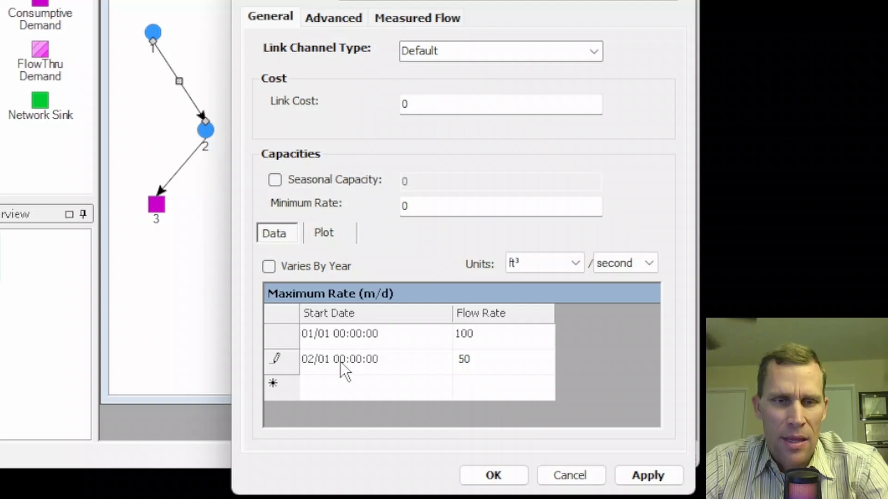
{"action": "left_click", "coordinate": [311, 362]}
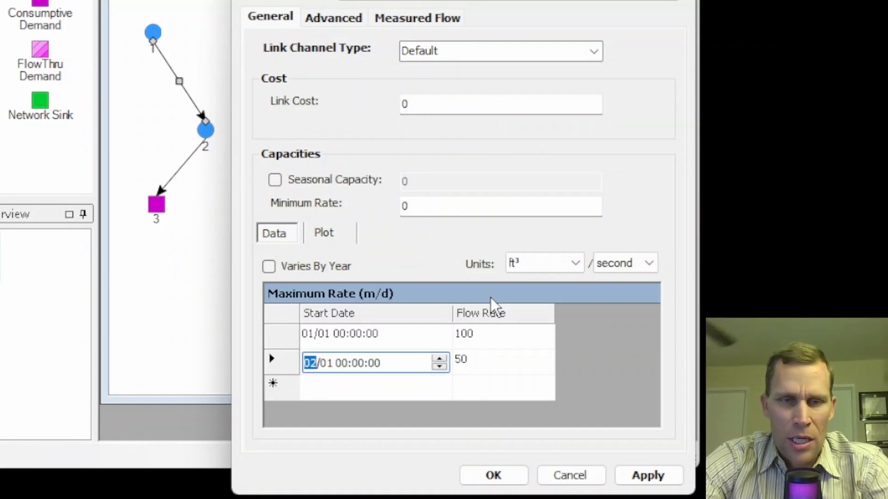
{"action": "type", "text": "07"}
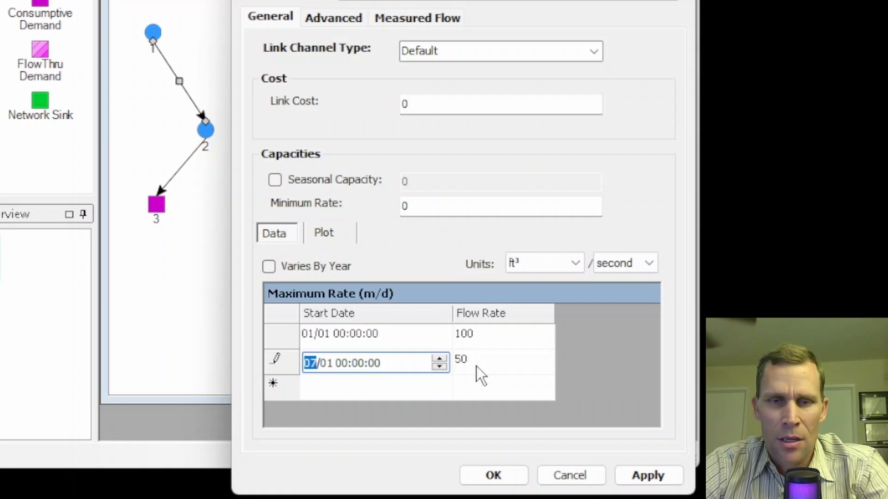
{"action": "left_click", "coordinate": [666, 475]}
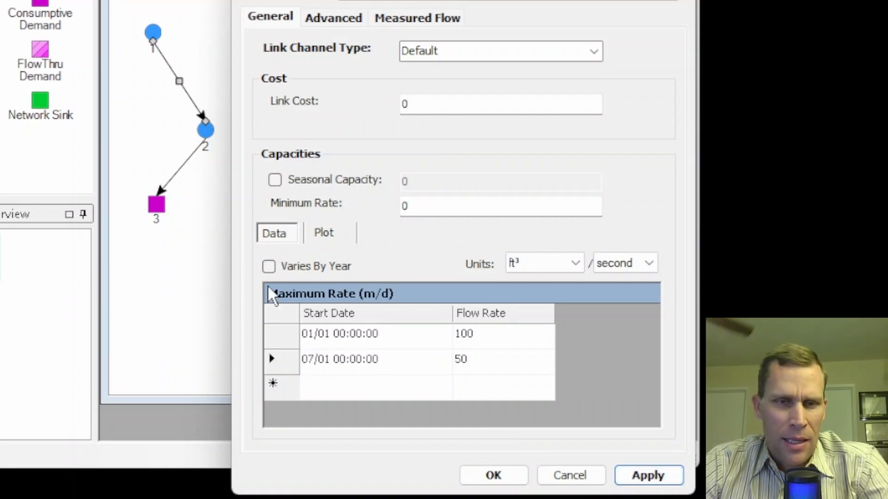
{"action": "left_click", "coordinate": [322, 232]}
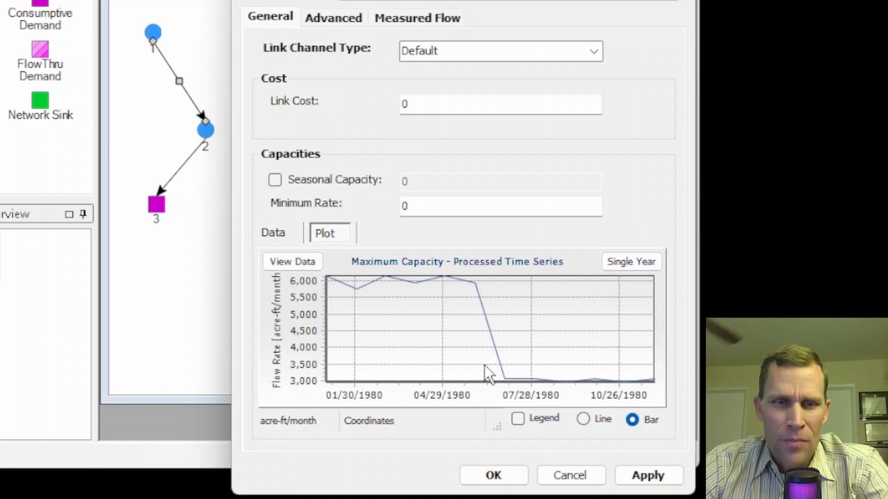
Change the link's maximum rate units to acre-ft per month and apply the change.
{"action": "left_click", "coordinate": [276, 232]}
{"action": "left_click", "coordinate": [575, 263]}
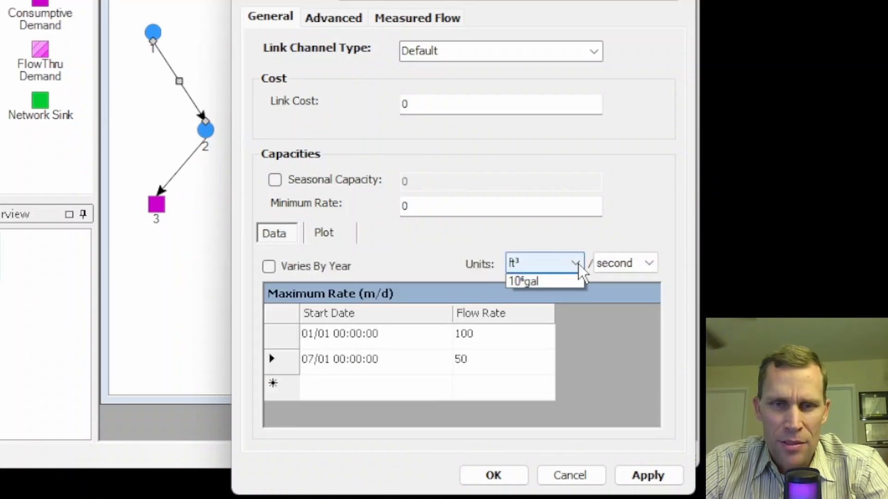
{"action": "left_click", "coordinate": [532, 279]}
{"action": "left_click", "coordinate": [624, 263]}
{"action": "left_click", "coordinate": [621, 361]}
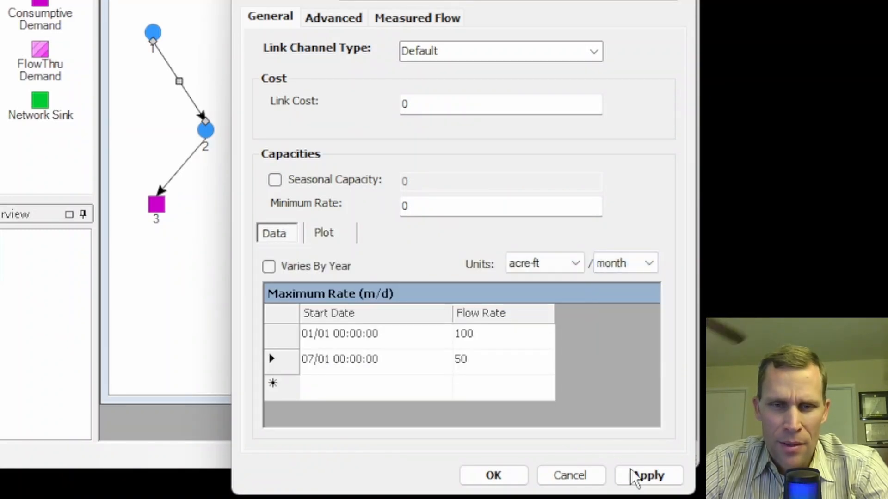
{"action": "left_click", "coordinate": [633, 476]}
Plot the link's maximum capacity and compare the line display with the bar display.
{"action": "left_click", "coordinate": [330, 234]}
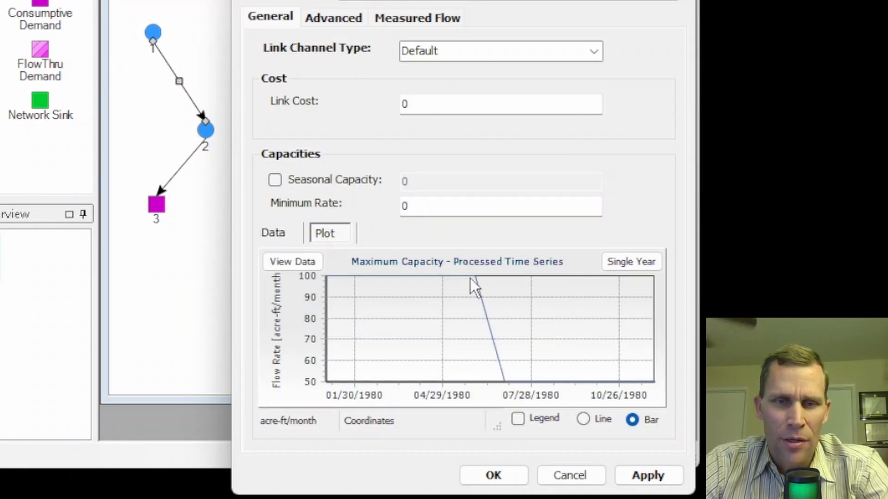
{"action": "left_click", "coordinate": [584, 422]}
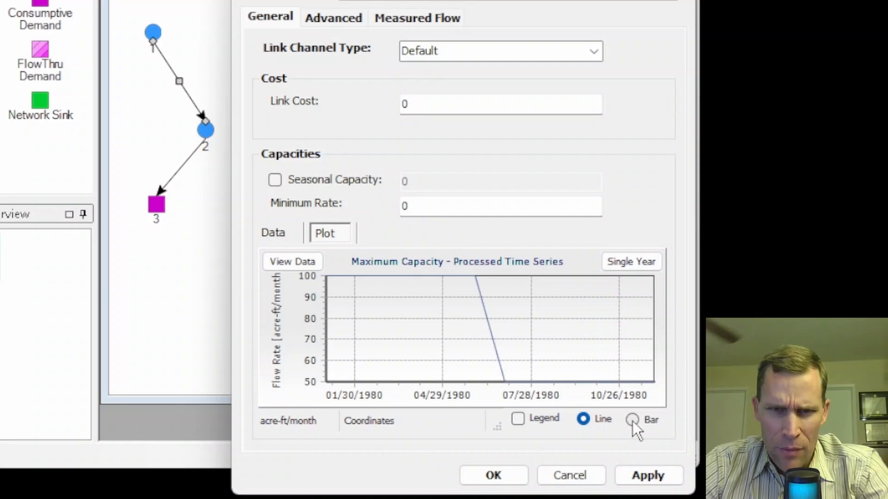
{"action": "left_click", "coordinate": [633, 422]}
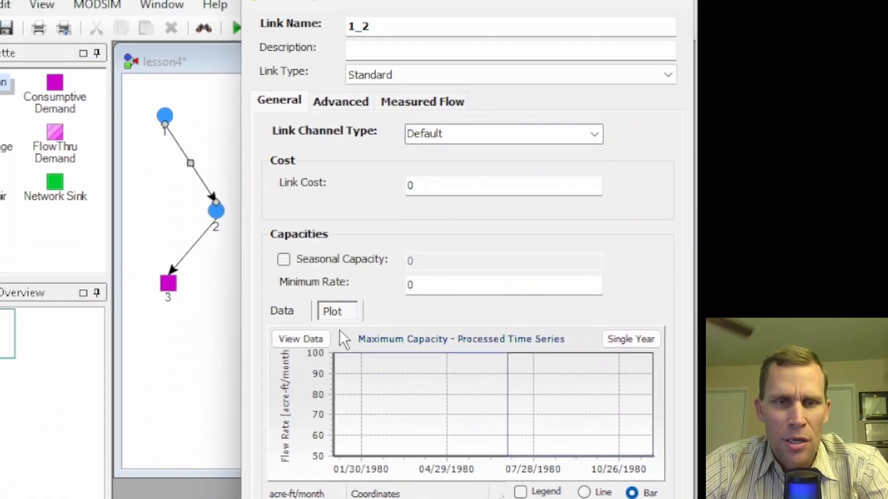
Return to the maximum rate data and set the link channel type to Channel Loss.
{"action": "left_click", "coordinate": [281, 310]}
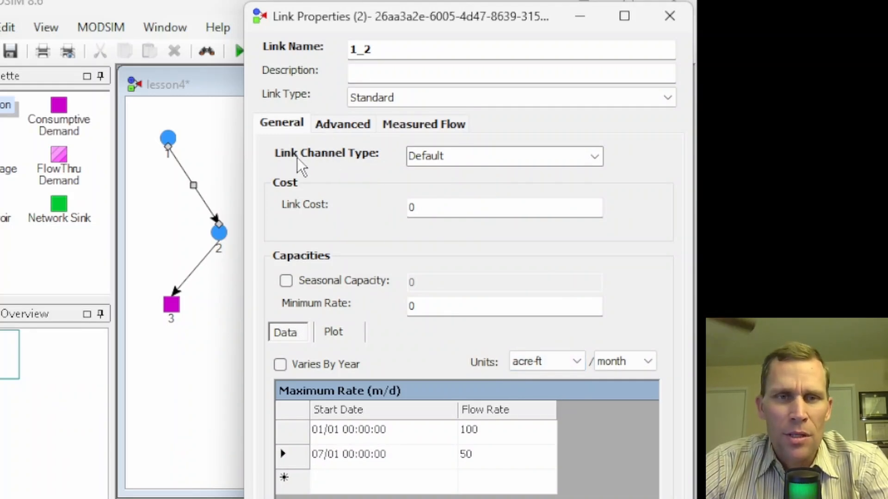
{"action": "left_click", "coordinate": [594, 158]}
{"action": "left_click", "coordinate": [467, 189]}
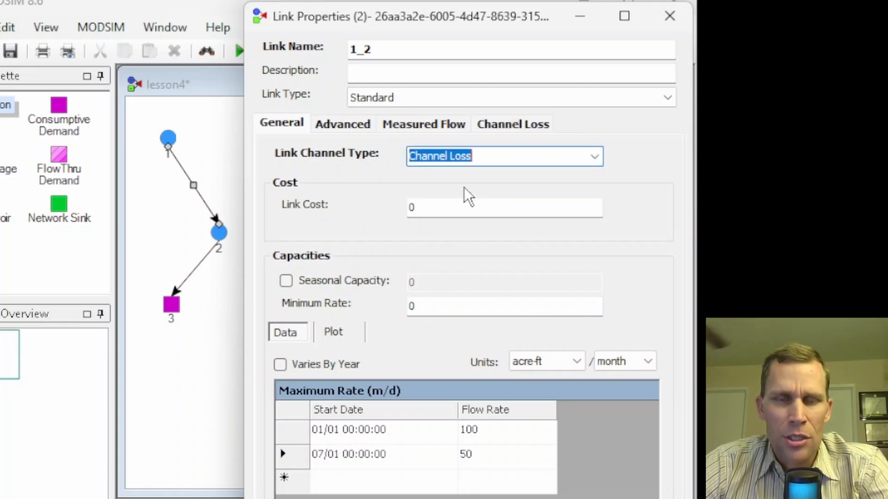
Set the link's channel loss coefficient to 0.03.
{"action": "left_click", "coordinate": [514, 134]}
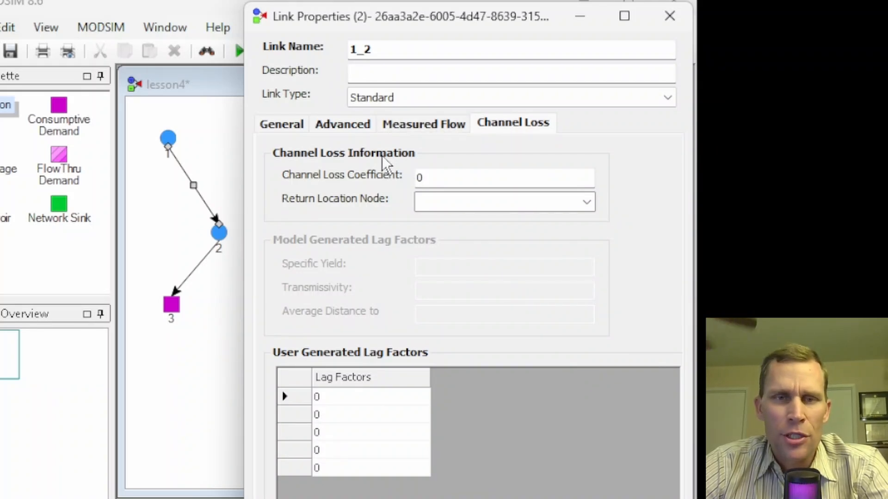
{"action": "left_click", "coordinate": [449, 176]}
{"action": "type", "text": "0.03"}
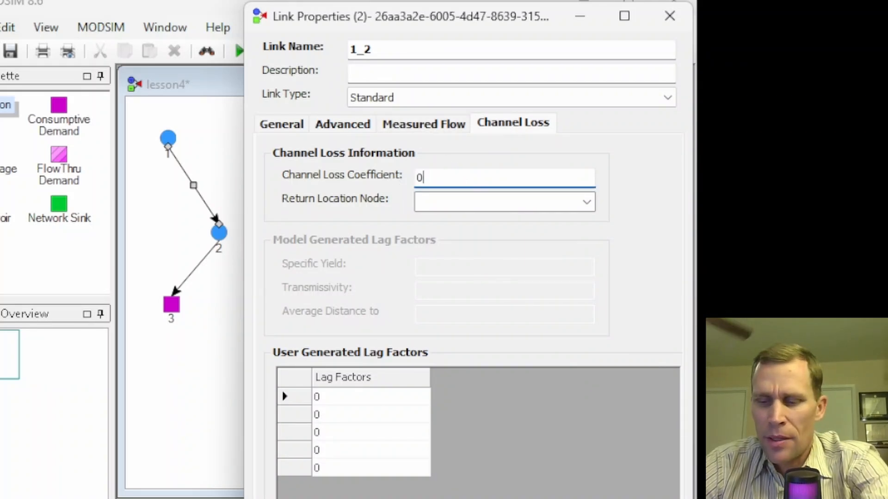
{"action": "key", "text": "Tab"}
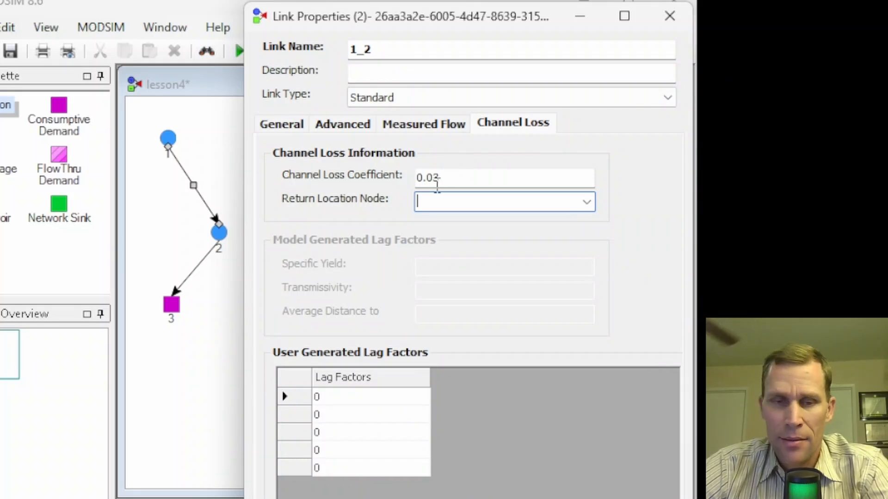
Switch to the PDF manual and consult the channel loss explanation on page 60.
{"action": "key", "text": "alt+Tab"}
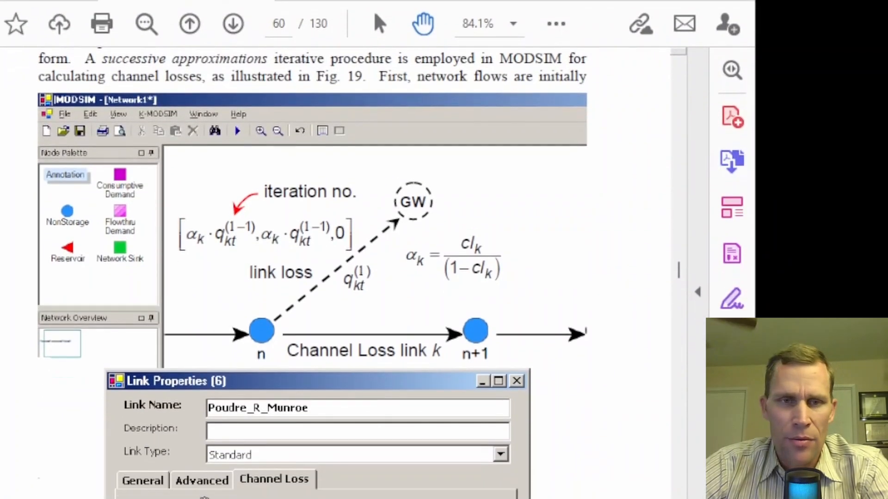
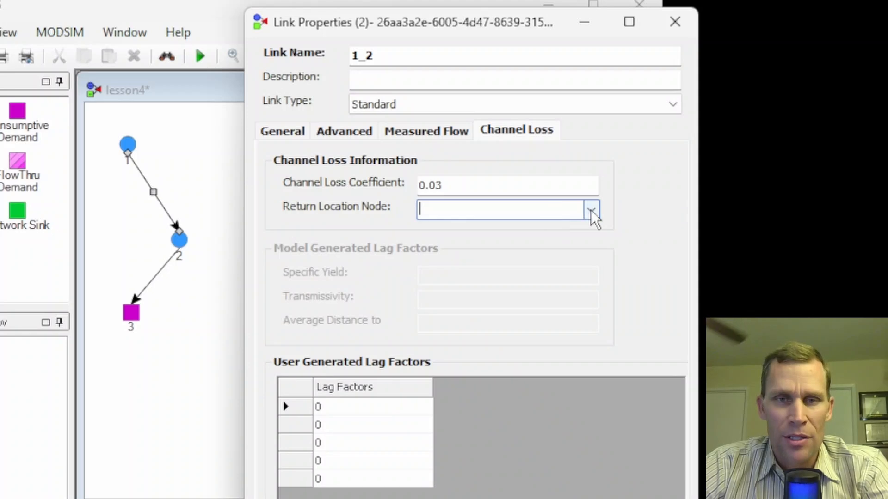
View the Return Location Node choices for the channel loss and close the link's properties without applying them.
{"action": "left_click", "coordinate": [590, 210]}
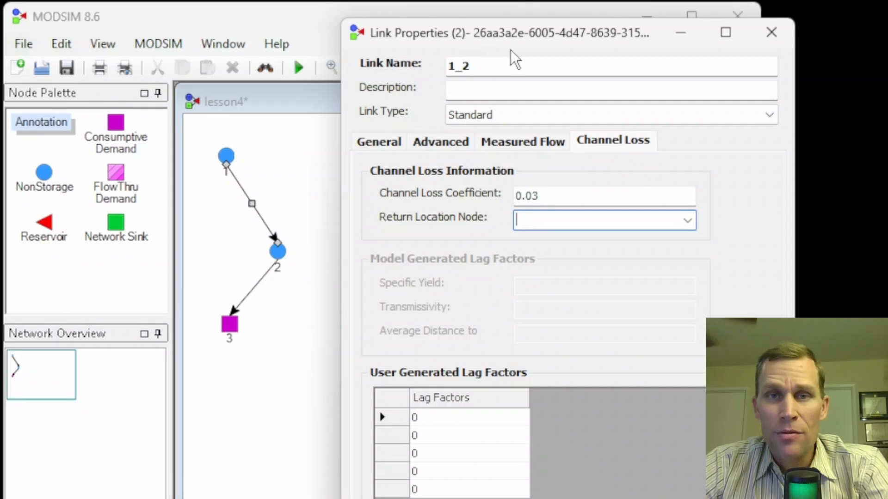
{"action": "mouse_move", "coordinate": [549, 36]}
{"action": "left_mouse_down"}
{"action": "mouse_move", "coordinate": [509, 43]}
{"action": "mouse_move", "coordinate": [532, 39]}
{"action": "left_mouse_up"}
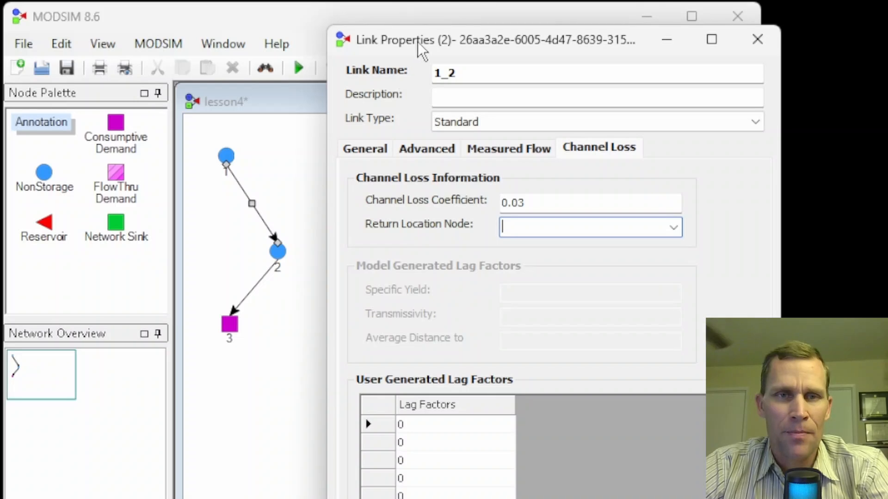
{"action": "mouse_move", "coordinate": [417, 42]}
{"action": "left_mouse_down"}
{"action": "mouse_move", "coordinate": [424, 51]}
{"action": "mouse_move", "coordinate": [404, 45]}
{"action": "mouse_move", "coordinate": [423, 52]}
{"action": "mouse_move", "coordinate": [406, 51]}
{"action": "left_mouse_up"}
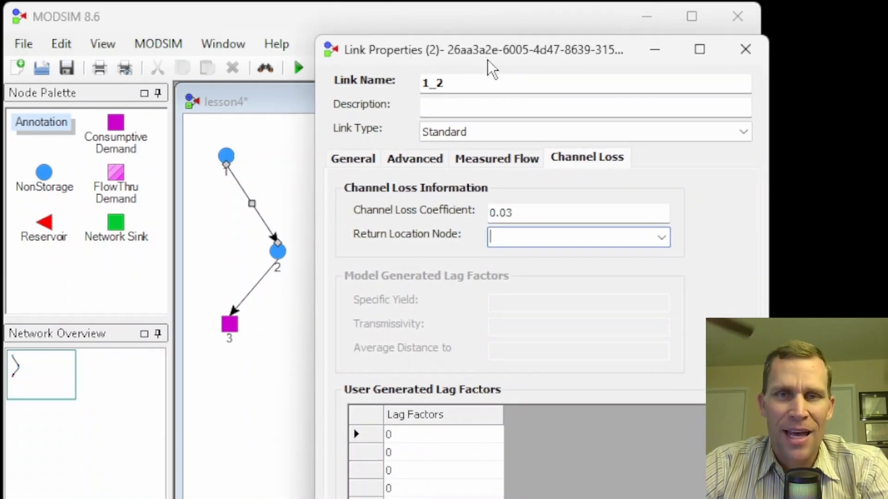
{"action": "left_click", "coordinate": [730, 49]}
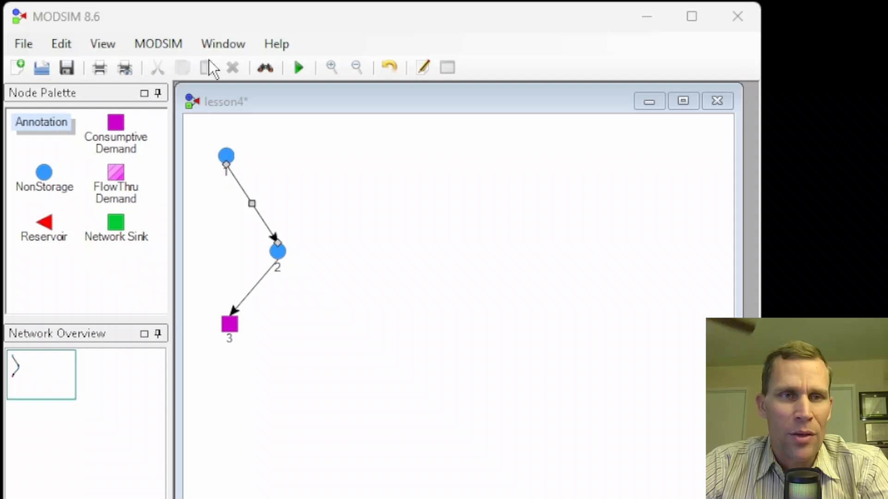
Open Cost Analysis, list the network's links and narrow the Name column so the cost columns fit.
{"action": "left_click", "coordinate": [162, 46]}
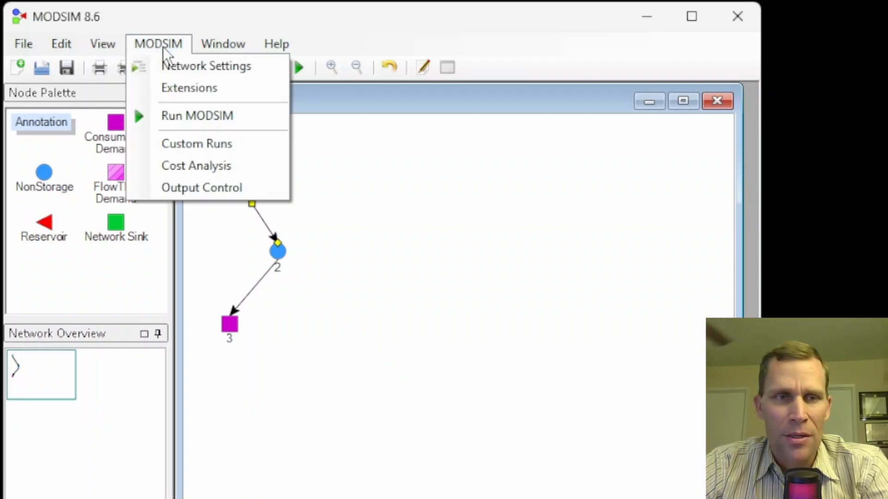
{"action": "left_click", "coordinate": [199, 166]}
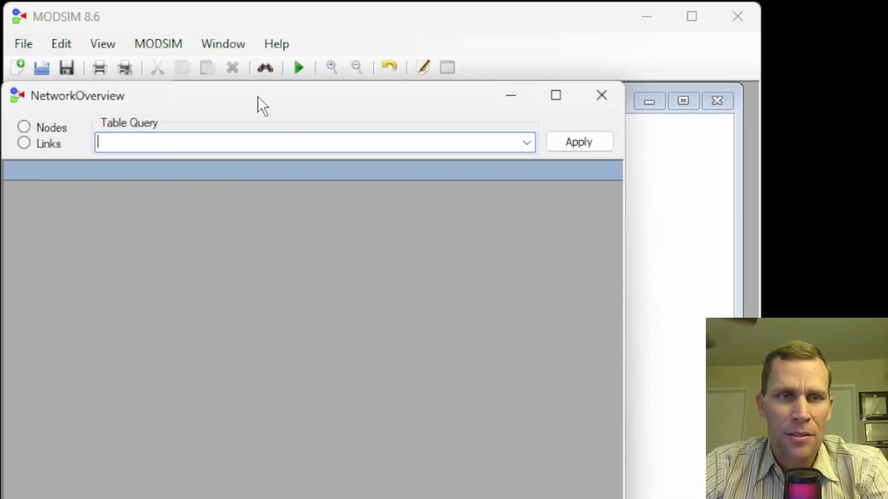
{"action": "left_click_drag", "start_coordinate": [257, 97], "coordinate": [442, 110]}
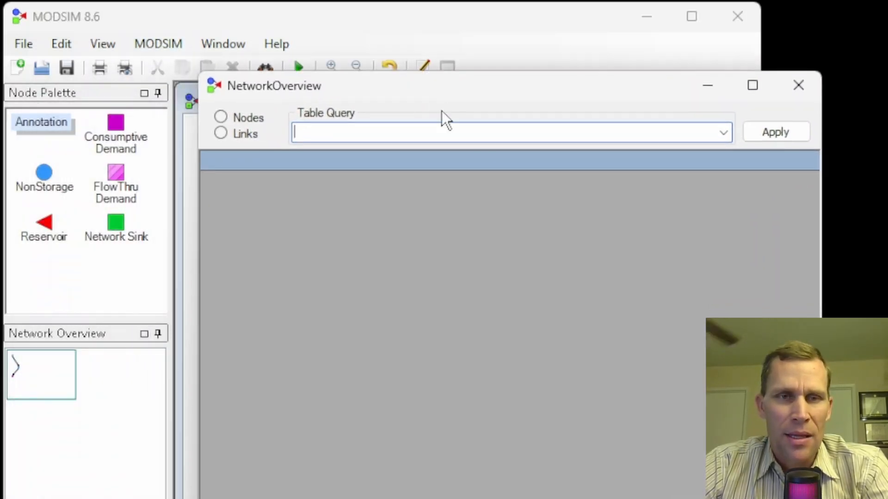
{"action": "left_click", "coordinate": [221, 133]}
{"action": "left_click_drag", "start_coordinate": [529, 96], "coordinate": [638, 120]}
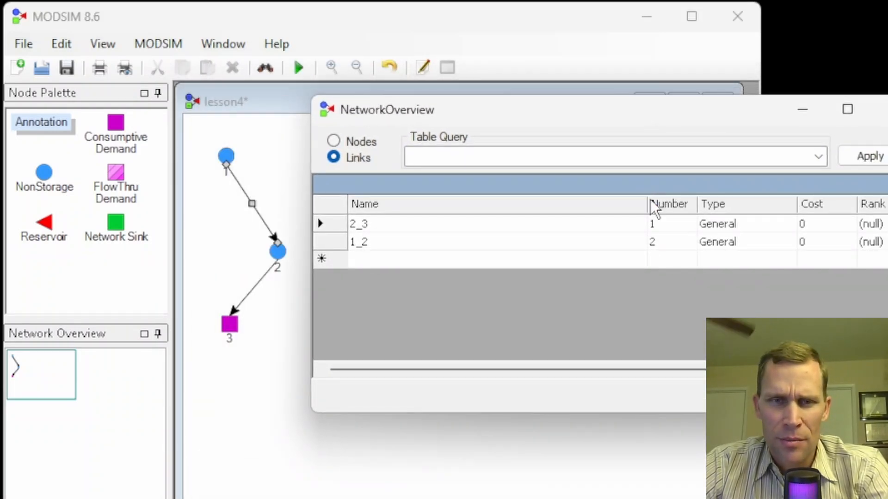
{"action": "left_click_drag", "start_coordinate": [647, 204], "coordinate": [425, 211]}
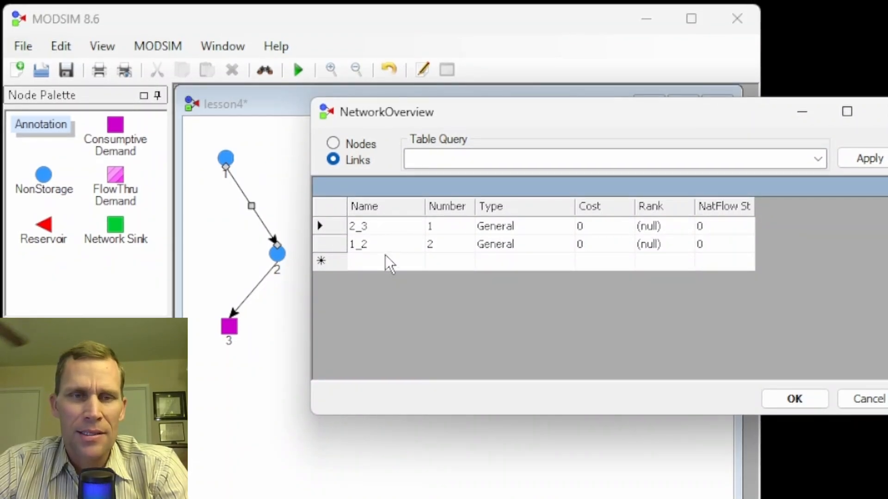
Set the cost of link 1_2 to 7 in the network overview table and accept it.
{"action": "double_click", "coordinate": [384, 243]}
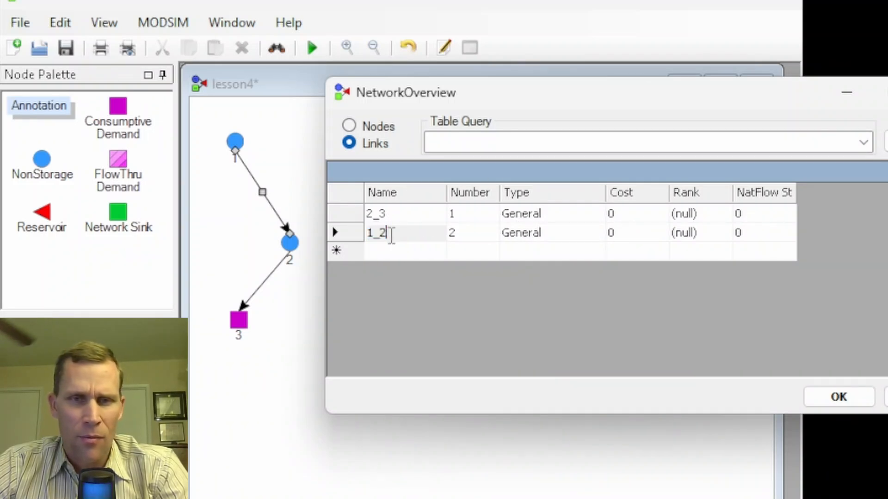
{"action": "left_click", "coordinate": [615, 233]}
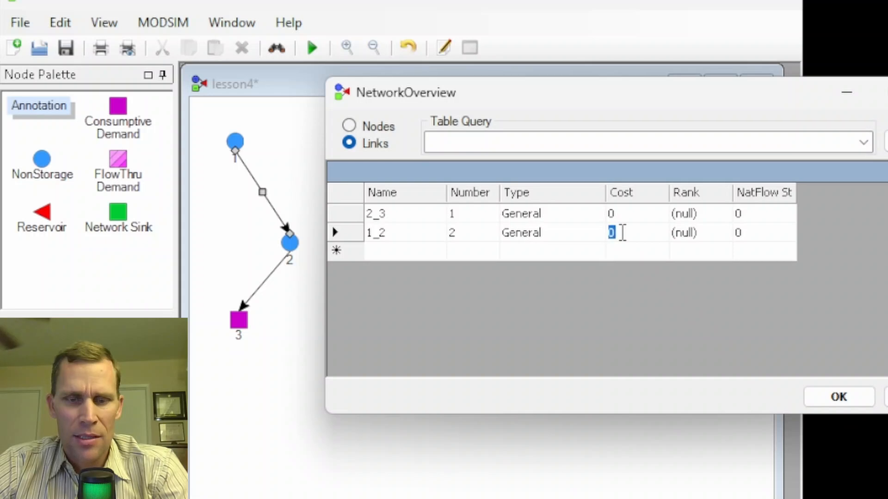
{"action": "left_click", "coordinate": [846, 399]}
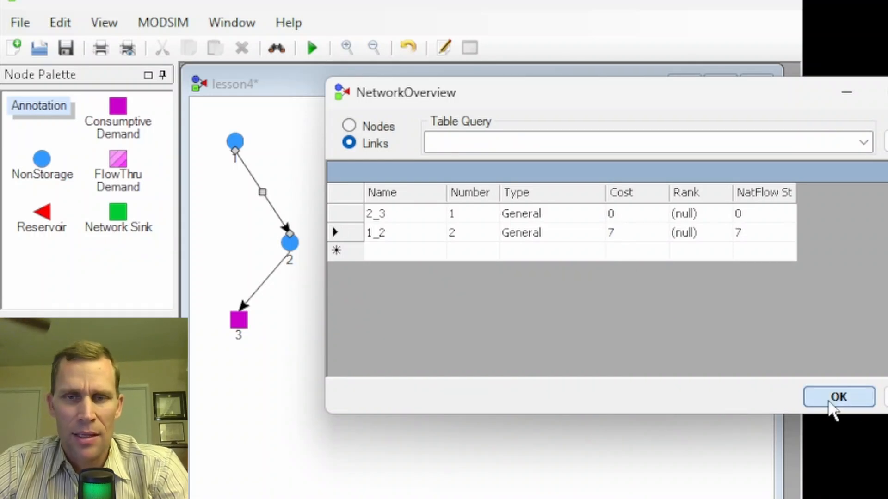
Open the properties of the link from node 1 to node 2 and set its link cost to 8.
{"action": "right_click", "coordinate": [262, 195]}
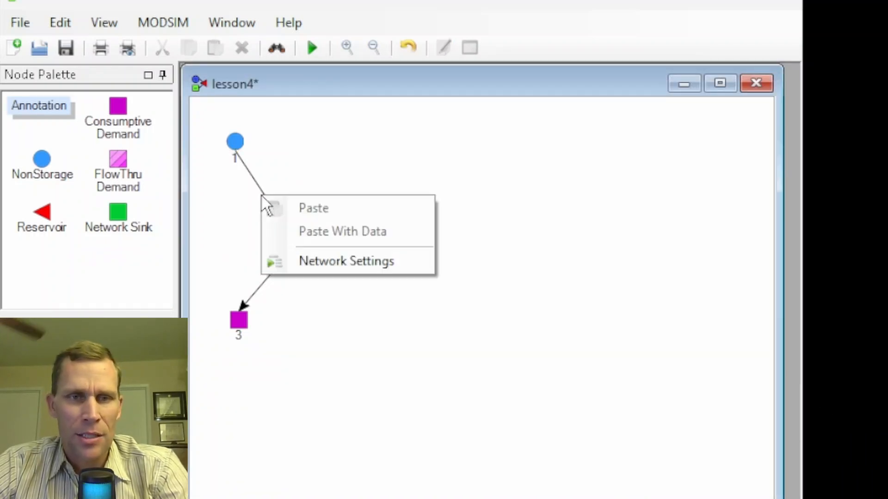
{"action": "left_click", "coordinate": [262, 184]}
{"action": "right_click", "coordinate": [262, 198]}
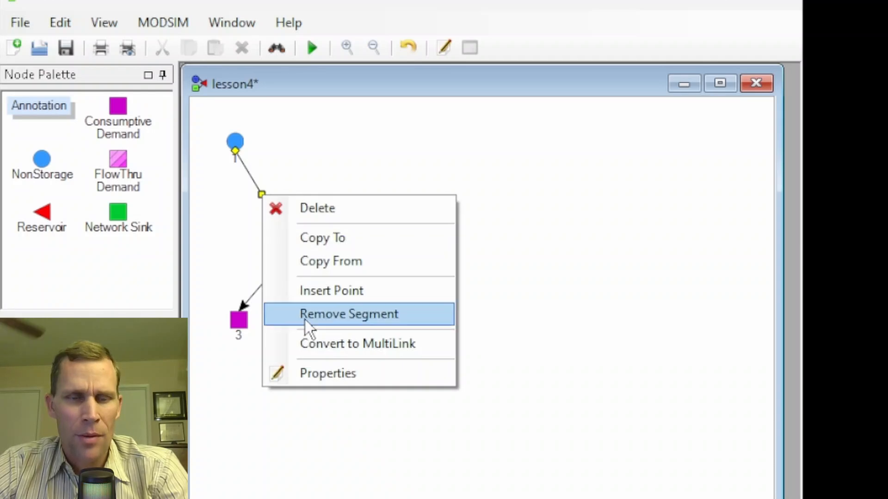
{"action": "left_click", "coordinate": [327, 371]}
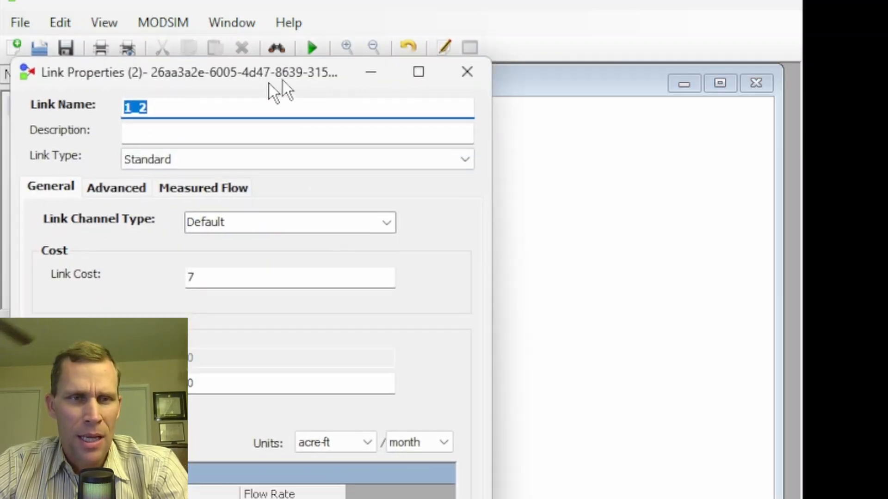
{"action": "left_click_drag", "start_coordinate": [259, 78], "coordinate": [576, 7]}
{"action": "double_click", "coordinate": [530, 209]}
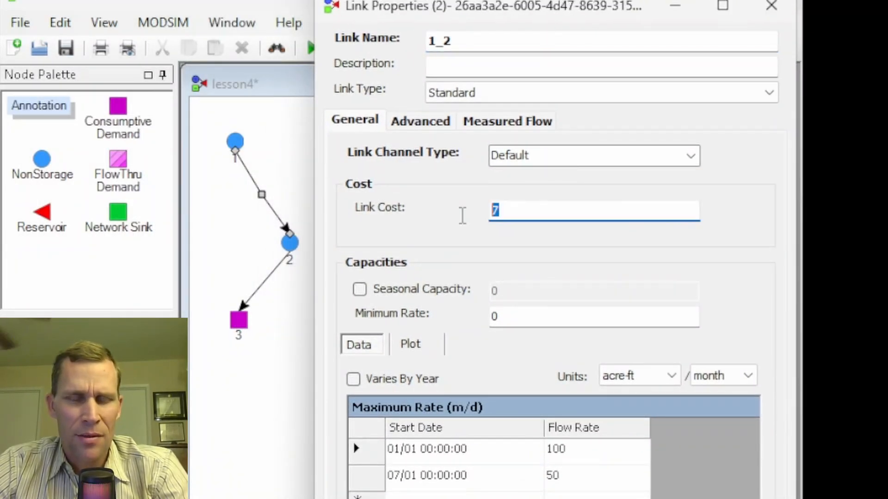
{"action": "type", "text": "8"}
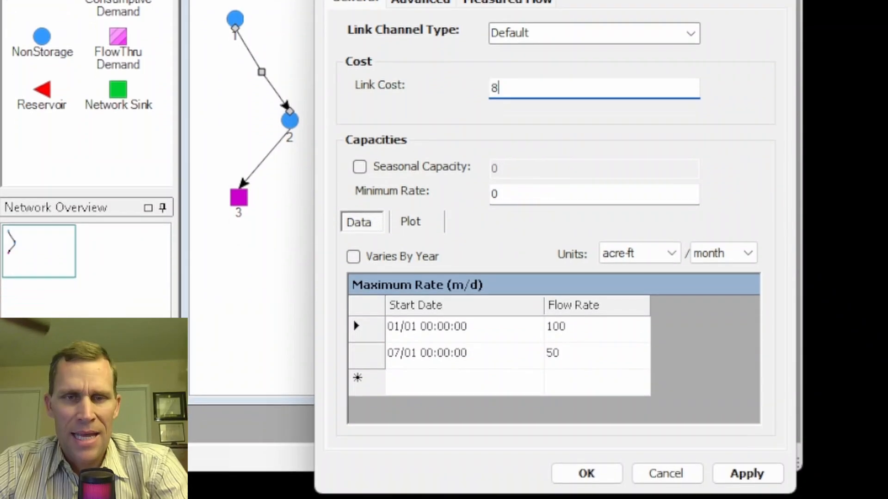
{"action": "left_click", "coordinate": [747, 471]}
{"action": "left_click", "coordinate": [586, 473]}
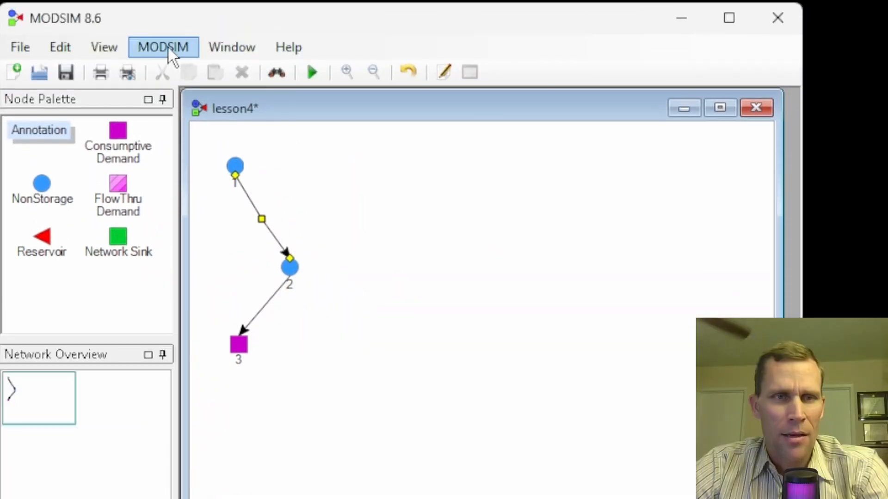
Reopen Cost Analysis with the links listed and check the cost of link 1_2.
{"action": "left_click", "coordinate": [168, 47]}
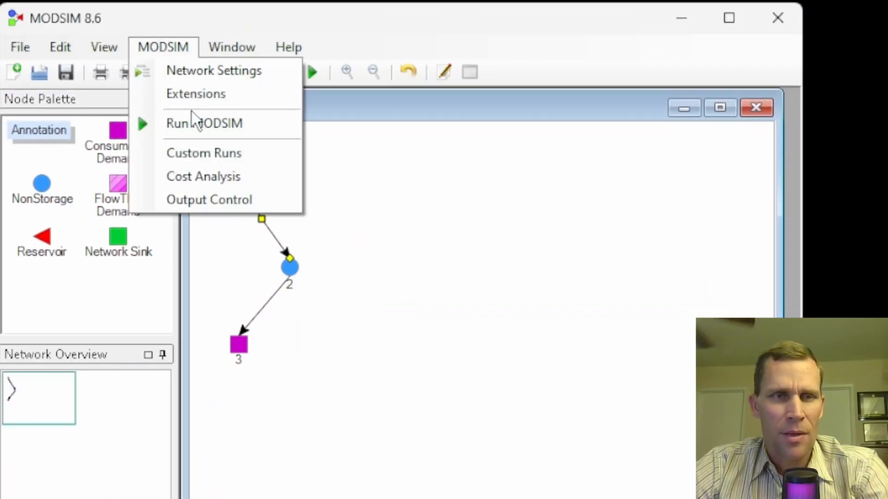
{"action": "left_click", "coordinate": [209, 177]}
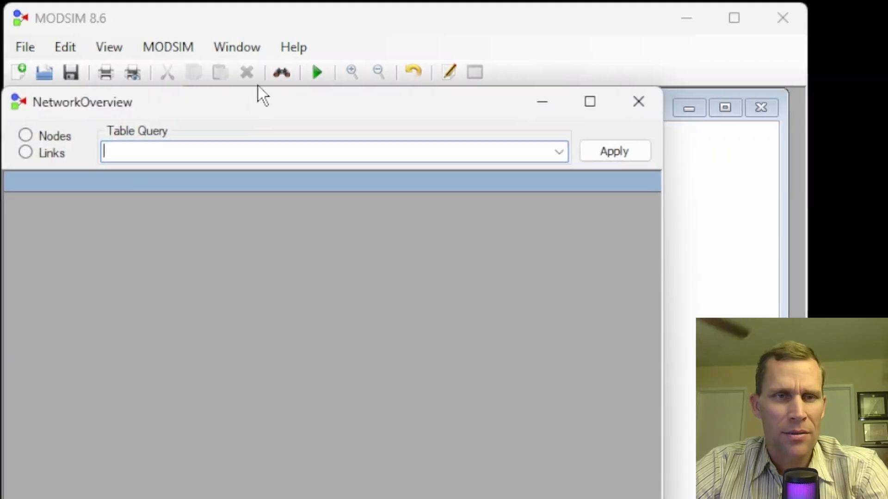
{"action": "left_click", "coordinate": [45, 155]}
{"action": "left_click", "coordinate": [556, 243]}
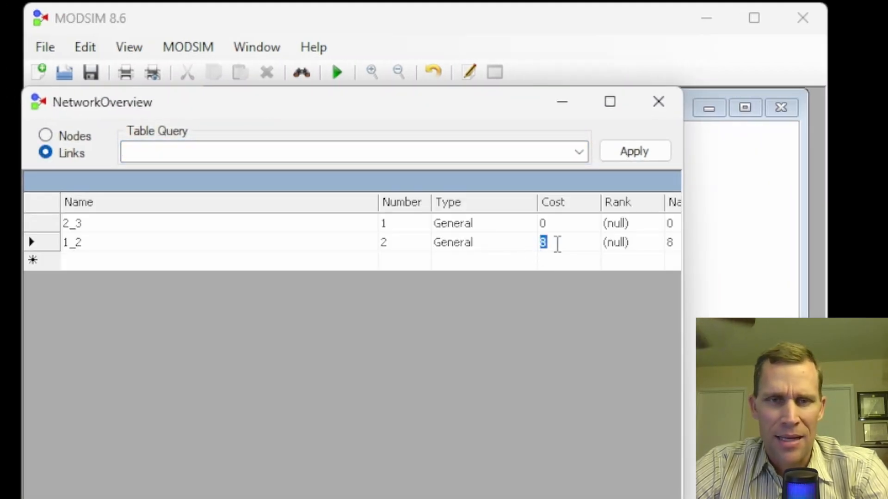
{"action": "left_click_drag", "start_coordinate": [261, 104], "coordinate": [503, 122]}
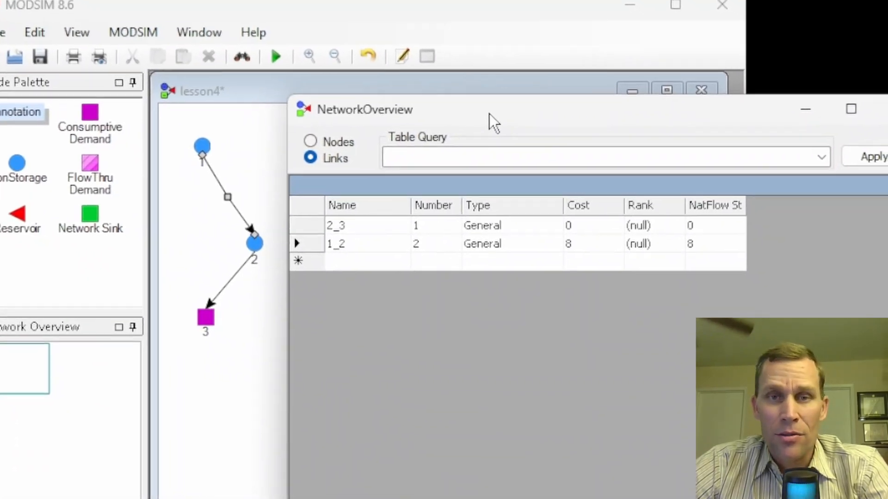
Look over the preset table queries, enter the trial text "asdfasdf" as a custom query and clear it.
{"action": "left_click", "coordinate": [426, 166]}
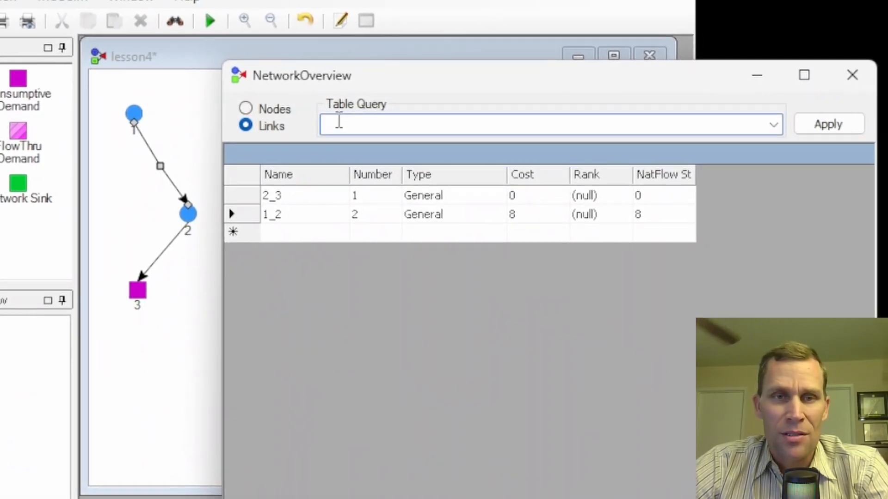
{"action": "left_click", "coordinate": [785, 133]}
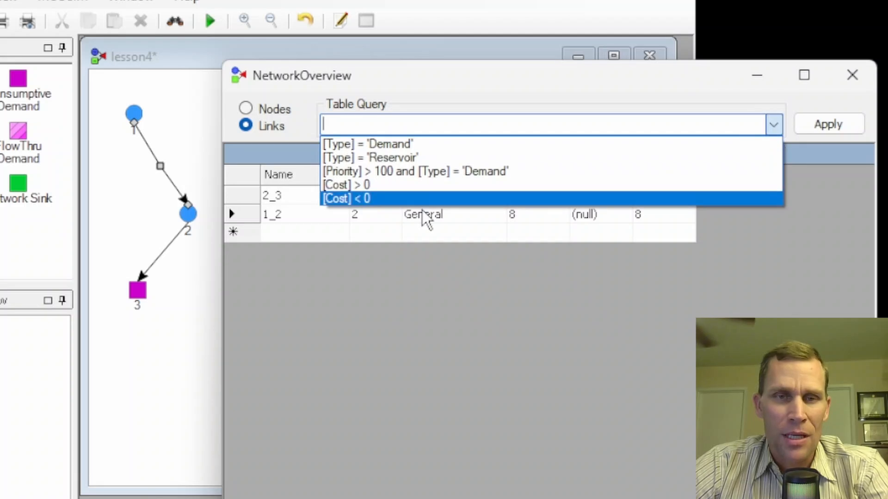
{"action": "left_click", "coordinate": [383, 125]}
{"action": "type", "text": "asdfasdf"}
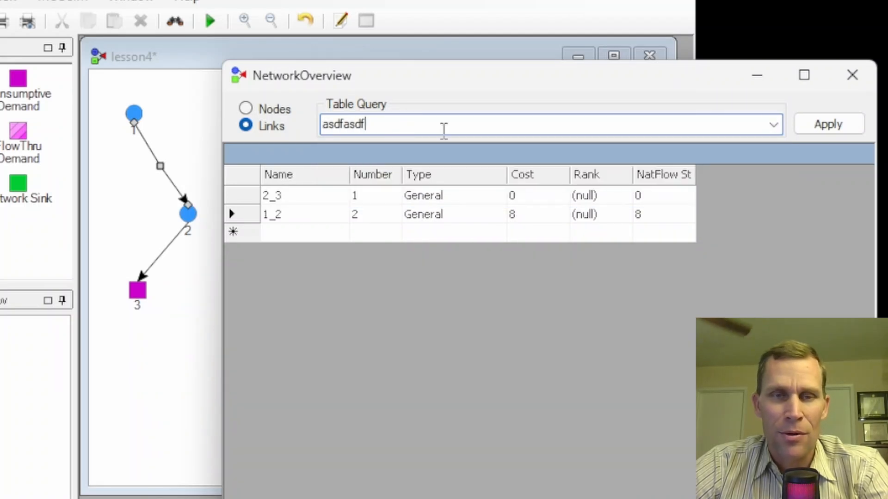
{"action": "left_click_drag", "start_coordinate": [411, 127], "coordinate": [233, 131]}
{"action": "key", "text": "BackSpace"}
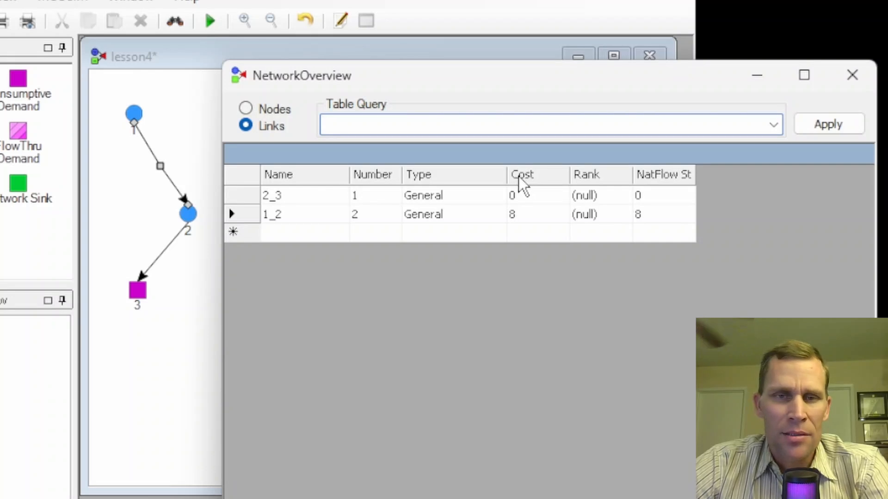
Filter the links table with the query [Cost] > 0, inspect the filtered links and close the network overview.
{"action": "left_click", "coordinate": [773, 126]}
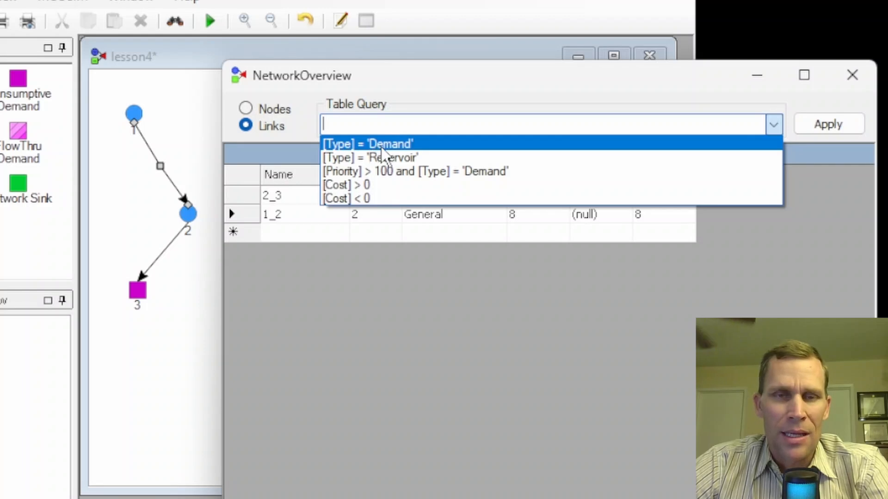
{"action": "left_click", "coordinate": [353, 185]}
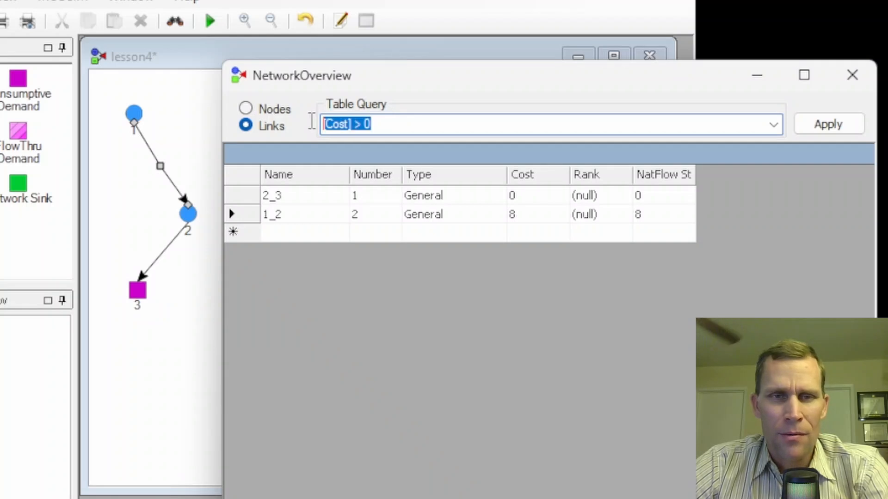
{"action": "left_click", "coordinate": [826, 132]}
{"action": "left_click_drag", "start_coordinate": [570, 170], "coordinate": [349, 174]}
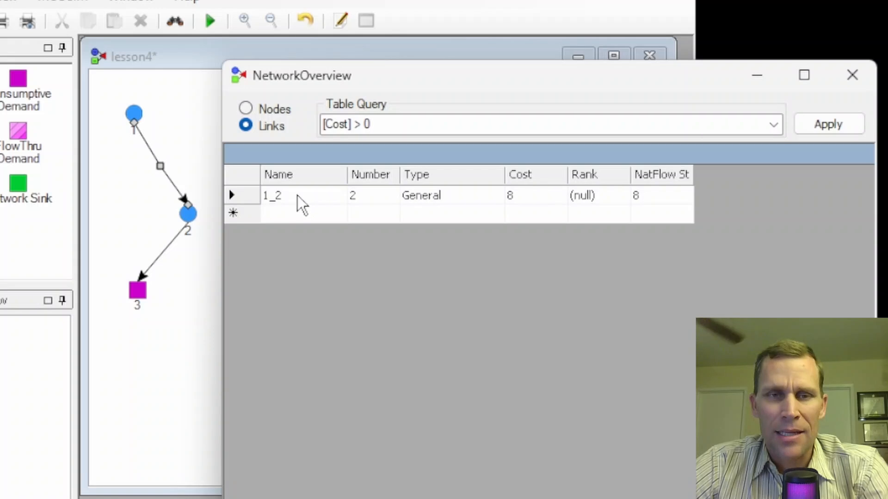
{"action": "left_click", "coordinate": [531, 192]}
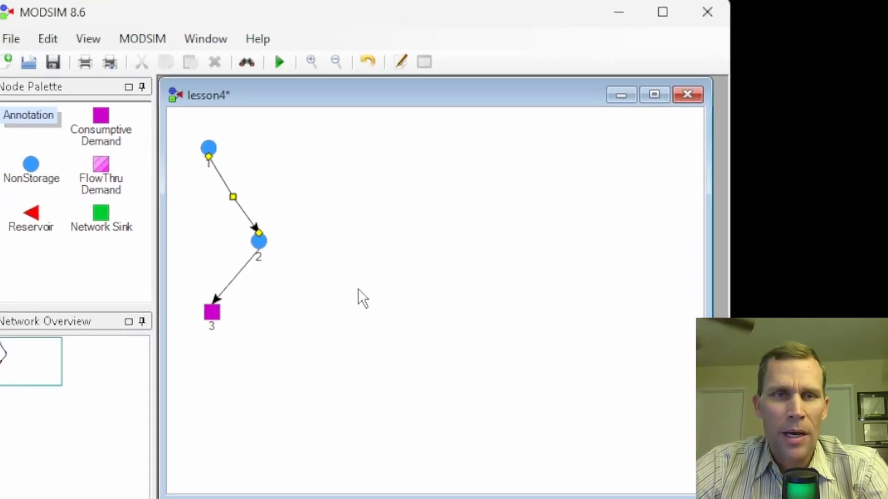
Reopen the properties of the link from node 1 to node 2 and set its channel type to Channel Routing.
{"action": "right_click", "coordinate": [239, 199]}
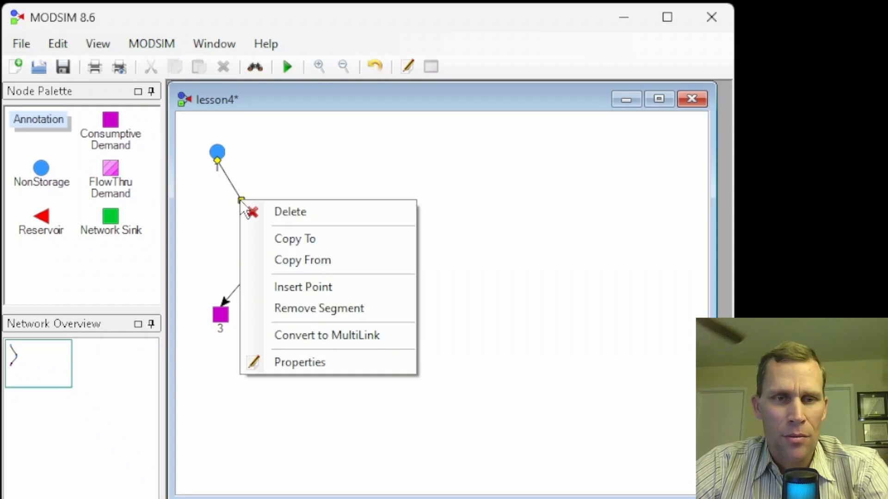
{"action": "left_click", "coordinate": [315, 363]}
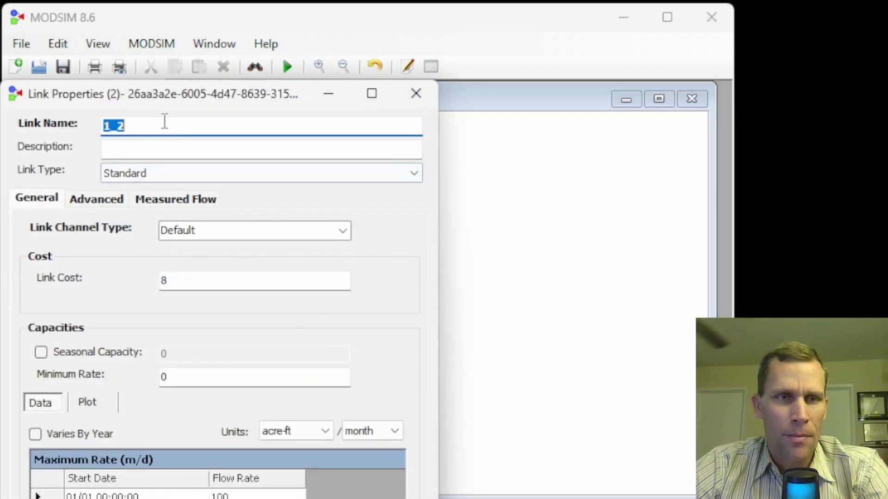
{"action": "left_click_drag", "start_coordinate": [152, 95], "coordinate": [445, 41]}
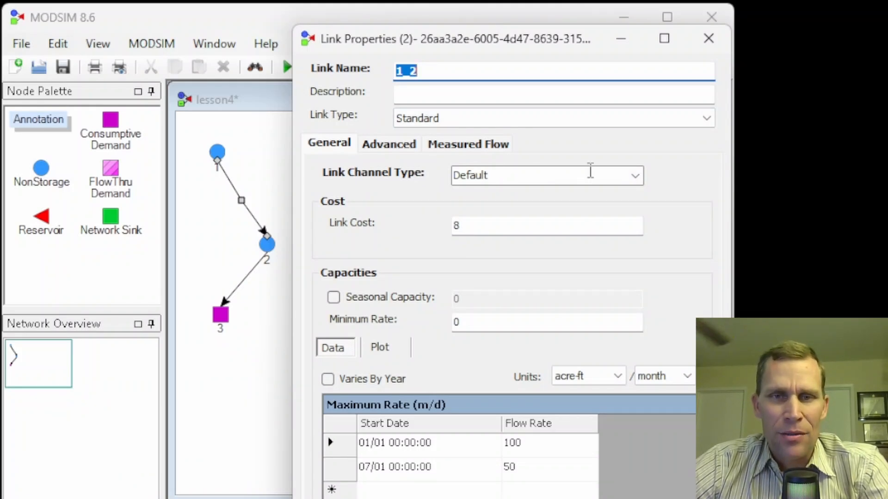
{"action": "left_click", "coordinate": [636, 177]}
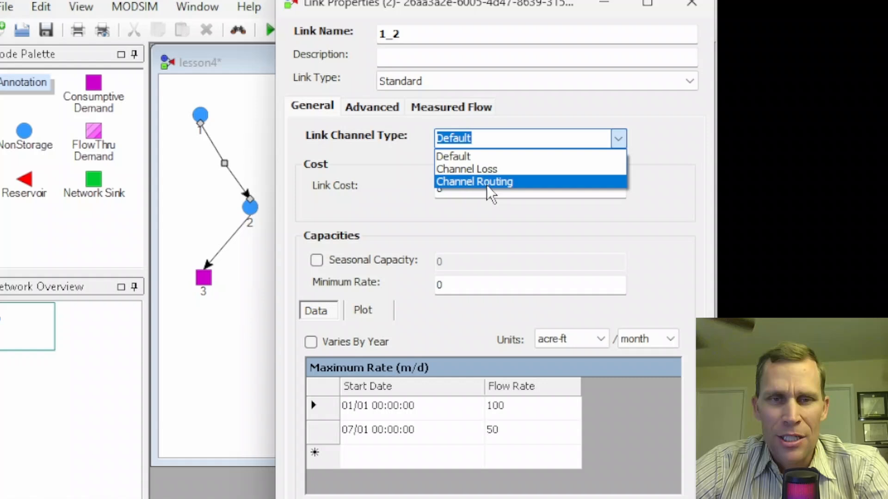
{"action": "left_click", "coordinate": [487, 185]}
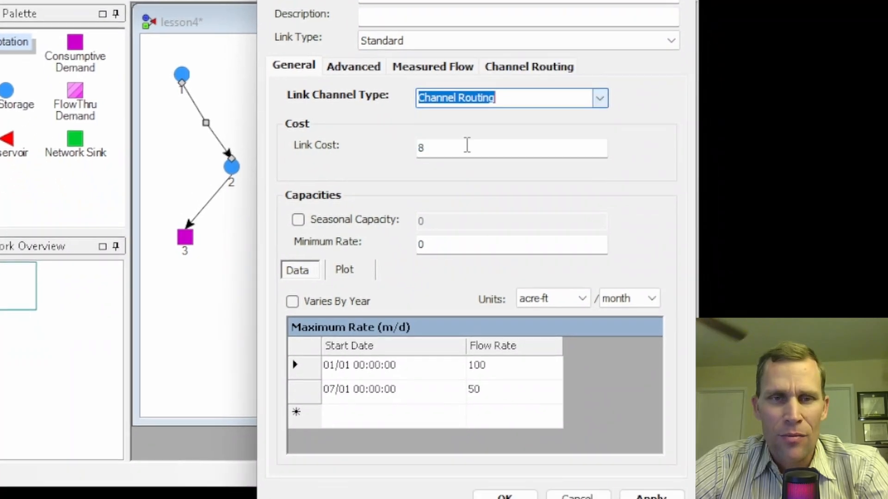
Try to apply the Channel Routing type to link 1_2 and bring up the link's channel routing settings.
{"action": "left_click", "coordinate": [638, 476]}
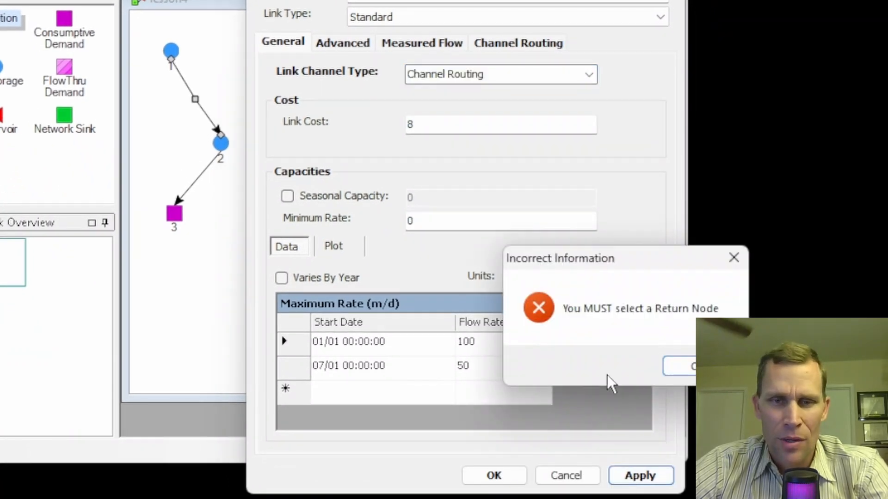
{"action": "left_click", "coordinate": [679, 367]}
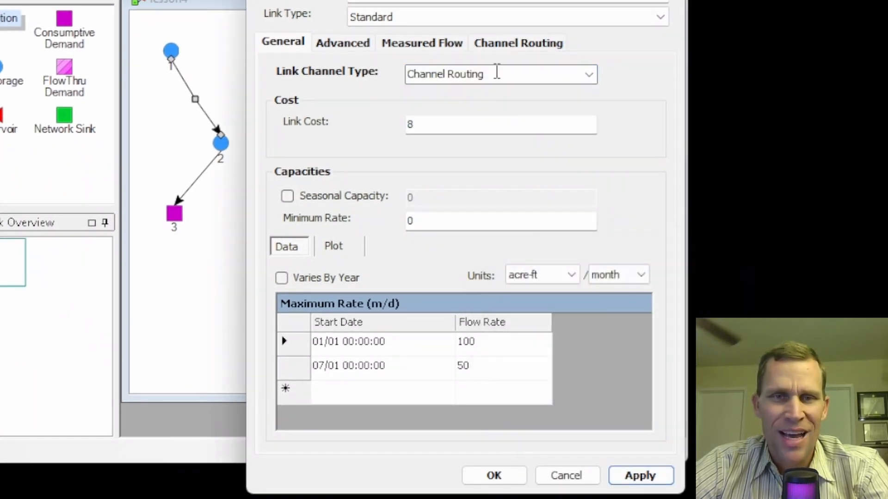
{"action": "left_click", "coordinate": [509, 43]}
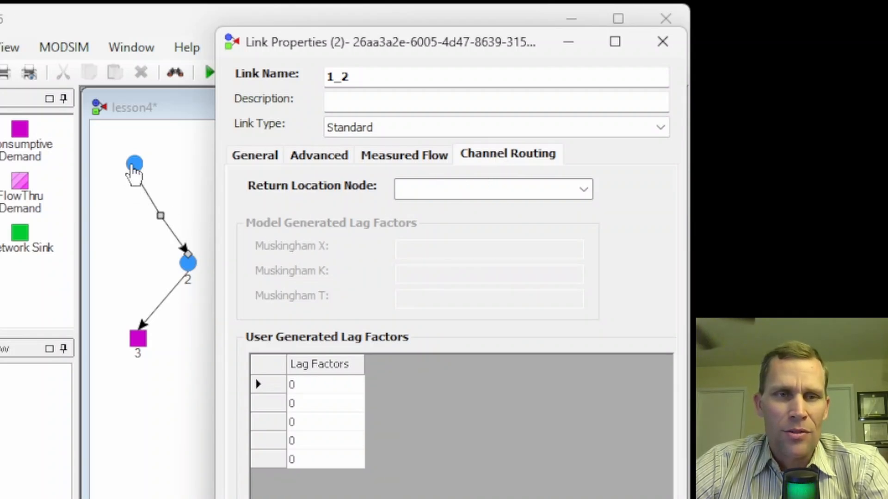
{"action": "left_click_drag", "start_coordinate": [305, 52], "coordinate": [336, 51]}
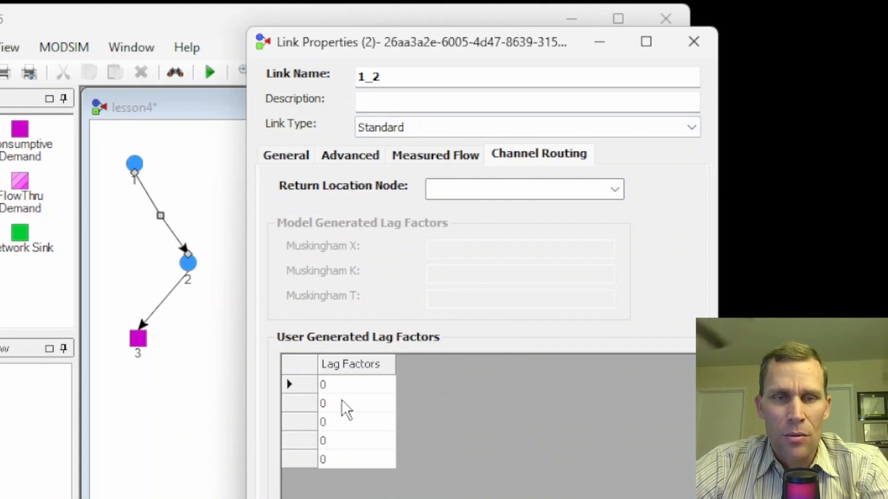
Enter 0.25, 0.50 and 0.25 as the first three user generated lag factors of link 1_2.
{"action": "left_click", "coordinate": [341, 386]}
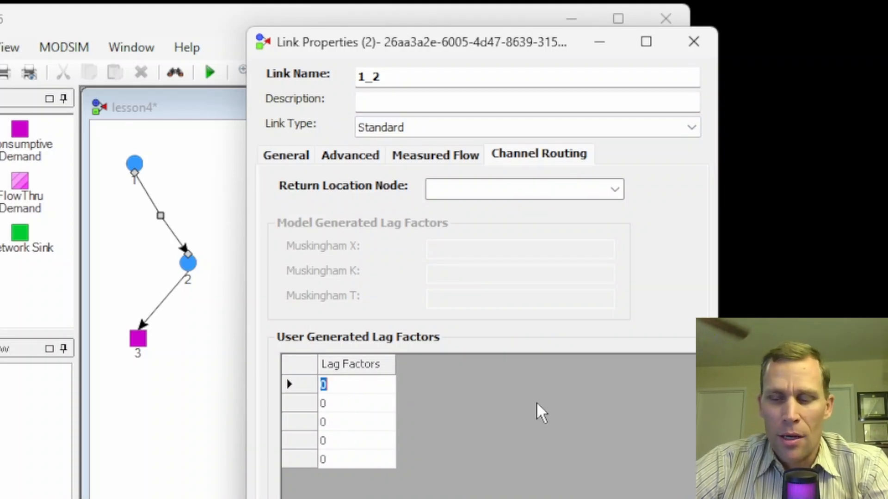
{"action": "type", "text": "0.25"}
{"action": "key", "text": "Return"}
{"action": "type", "text": "0.50"}
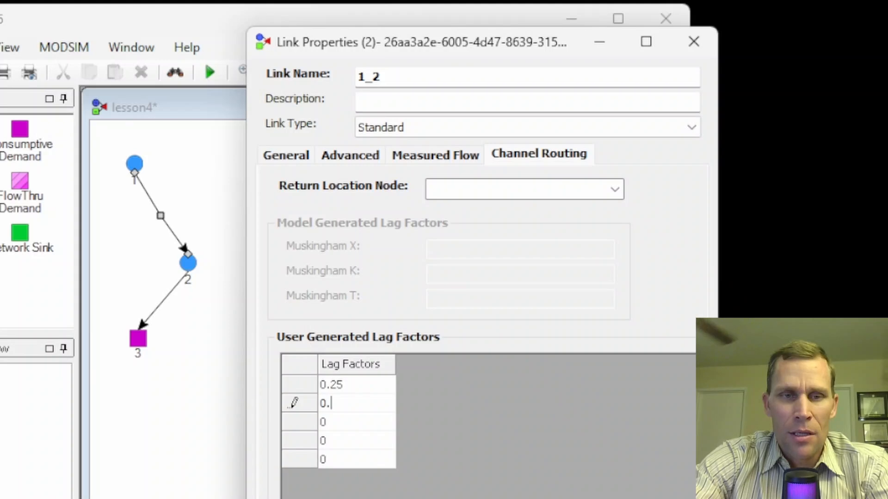
{"action": "key", "text": "Return"}
{"action": "type", "text": "0..2"}
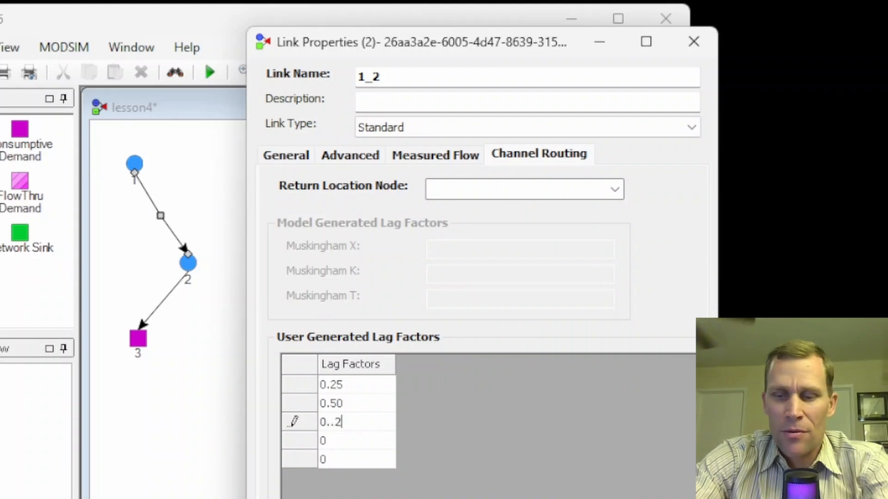
{"action": "key", "text": "BackSpace"}
{"action": "key", "text": "BackSpace"}
{"action": "type", "text": "25"}
{"action": "key", "text": "Return"}
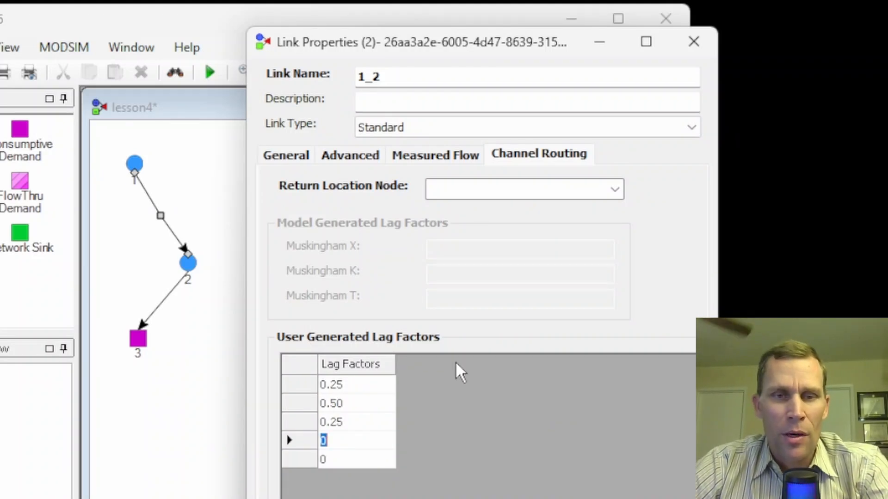
Go through the three nonzero lag factors one by one and try to confirm the link properties.
{"action": "left_click", "coordinate": [373, 383]}
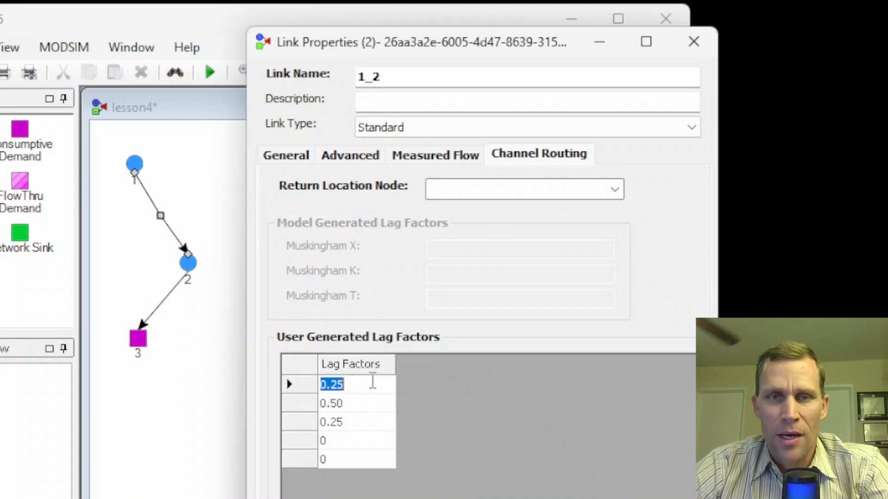
{"action": "left_click", "coordinate": [358, 405]}
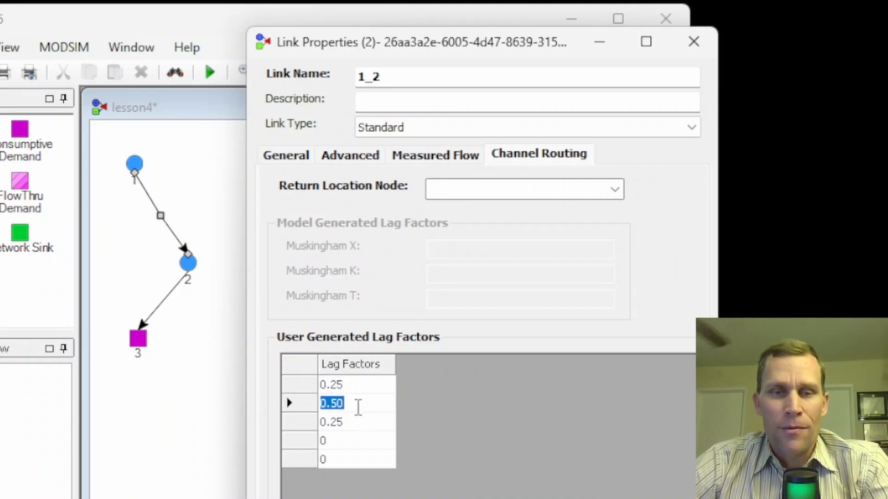
{"action": "left_click", "coordinate": [357, 421]}
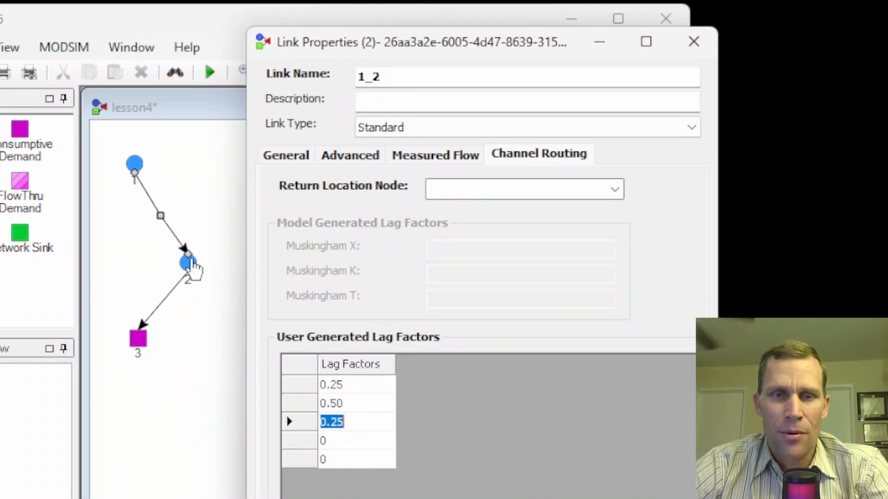
{"action": "key", "text": "Return"}
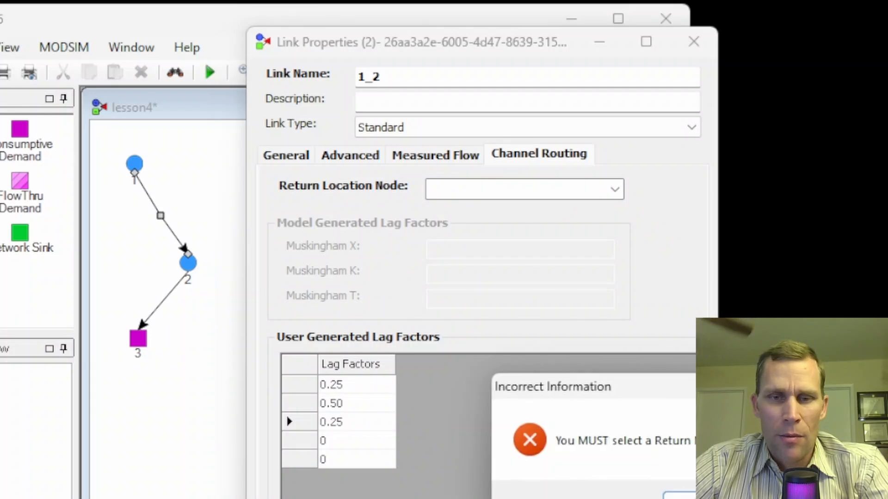
{"action": "key", "text": "Return"}
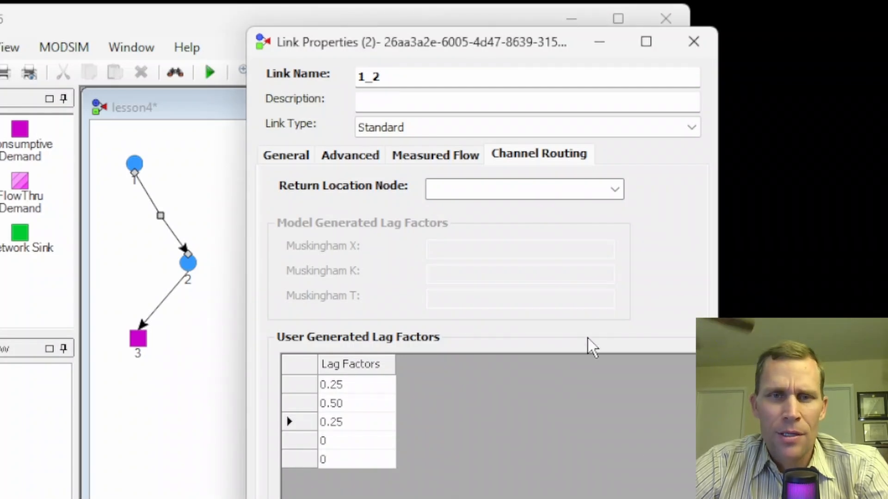
Set the return location node of link 1_2 to node 2, apply the properties and close them.
{"action": "left_click", "coordinate": [615, 190]}
{"action": "left_click", "coordinate": [458, 224]}
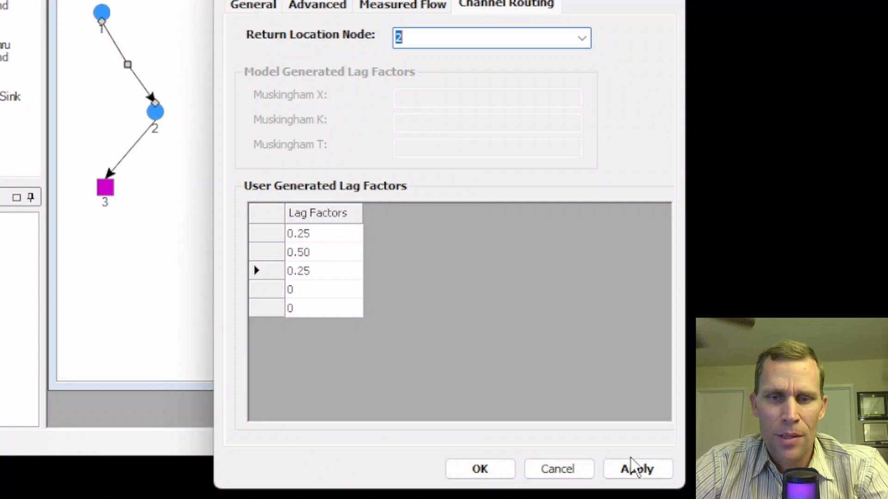
{"action": "left_click", "coordinate": [631, 468]}
{"action": "left_click", "coordinate": [500, 468]}
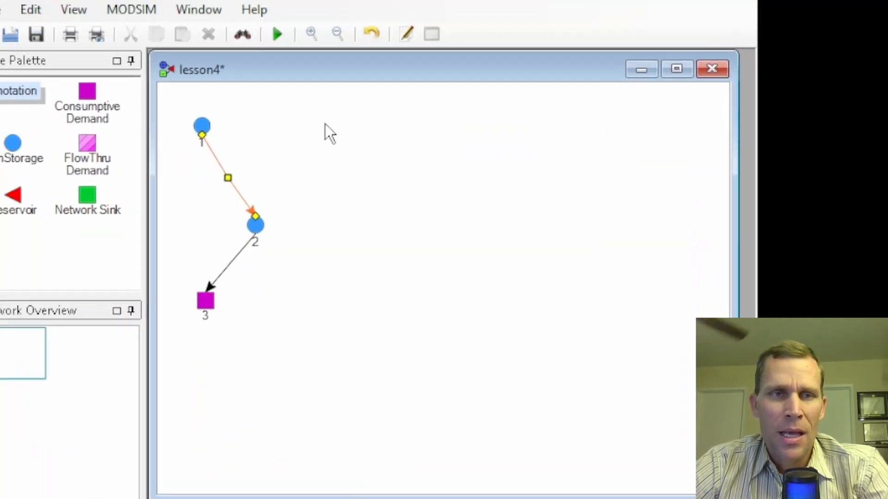
Change the network's time step to day in the network settings and confirm.
{"action": "left_click", "coordinate": [131, 8]}
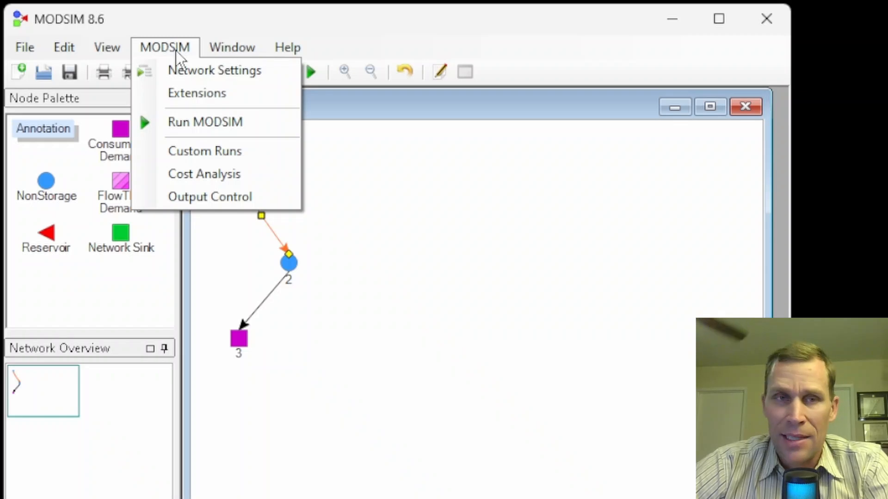
{"action": "left_click", "coordinate": [173, 44]}
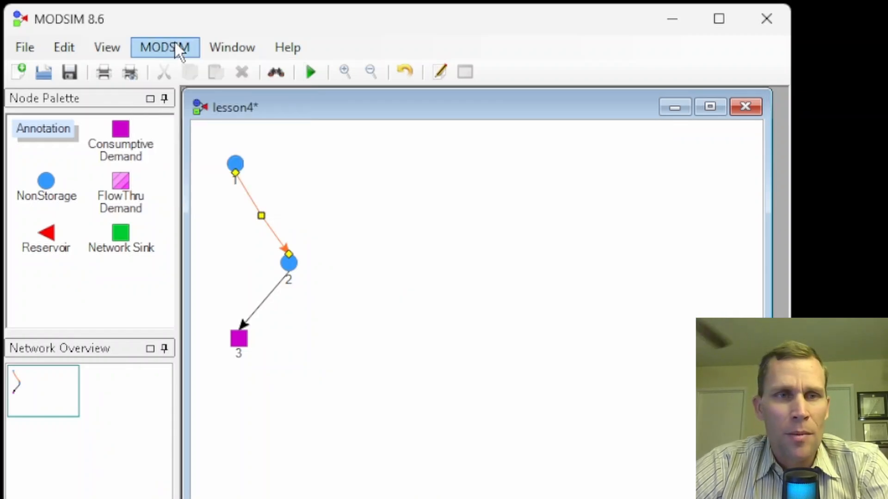
{"action": "left_click", "coordinate": [166, 45]}
{"action": "left_click", "coordinate": [194, 74]}
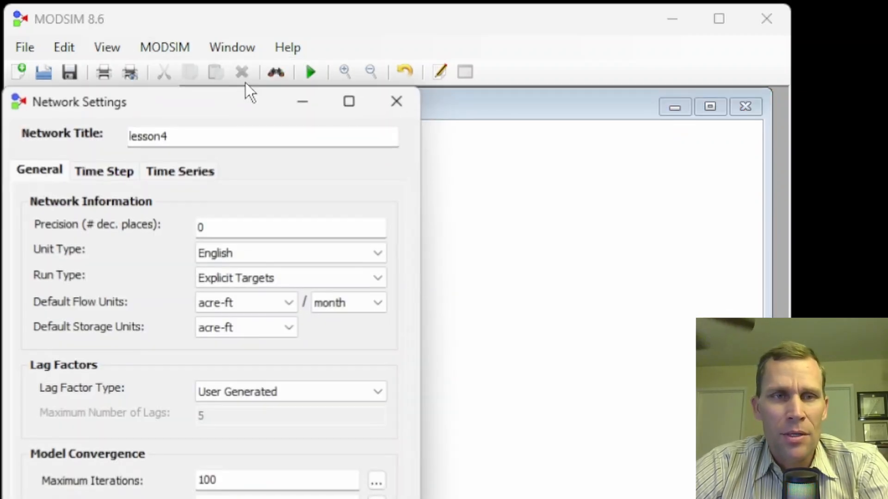
{"action": "left_click_drag", "start_coordinate": [216, 106], "coordinate": [566, 63]}
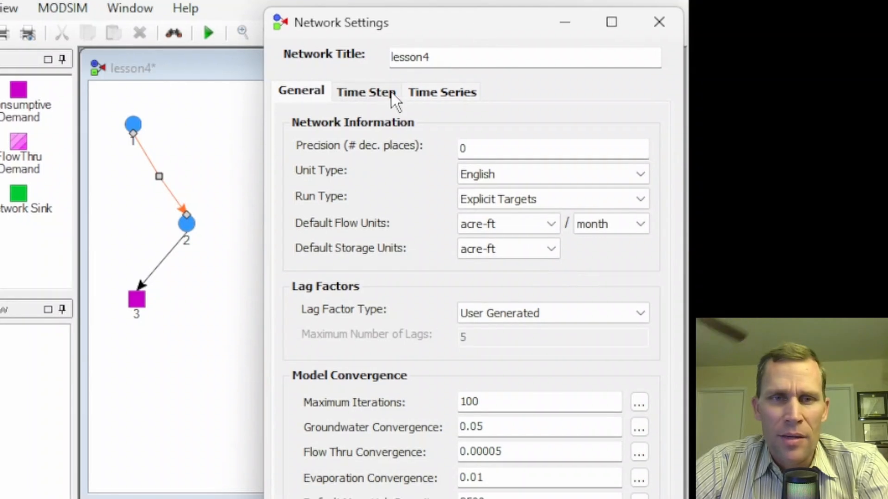
{"action": "left_click", "coordinate": [451, 125]}
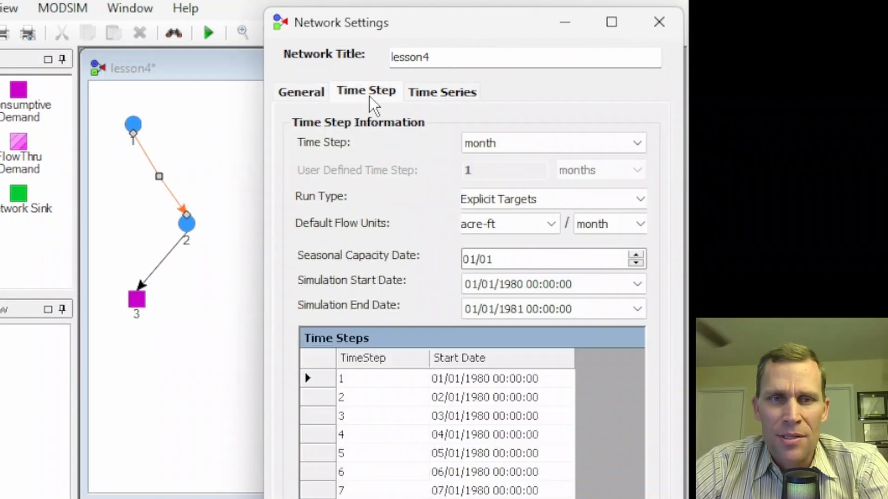
{"action": "left_click", "coordinate": [529, 145]}
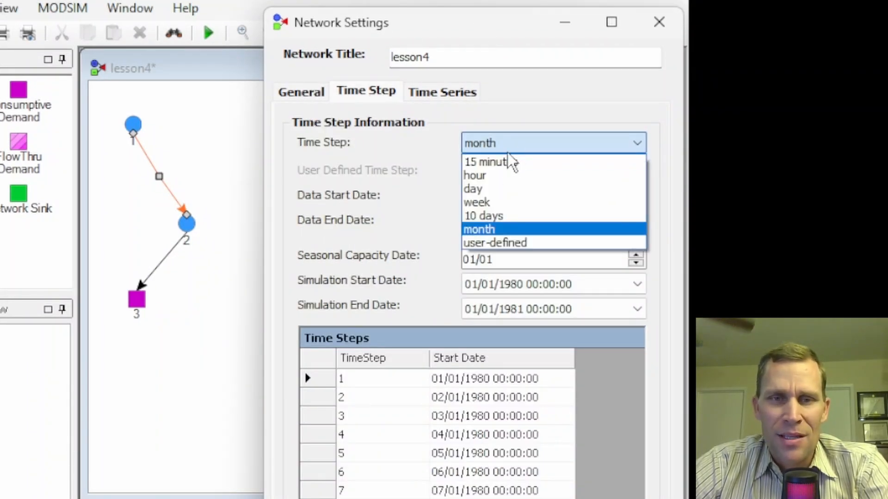
{"action": "left_click", "coordinate": [482, 186]}
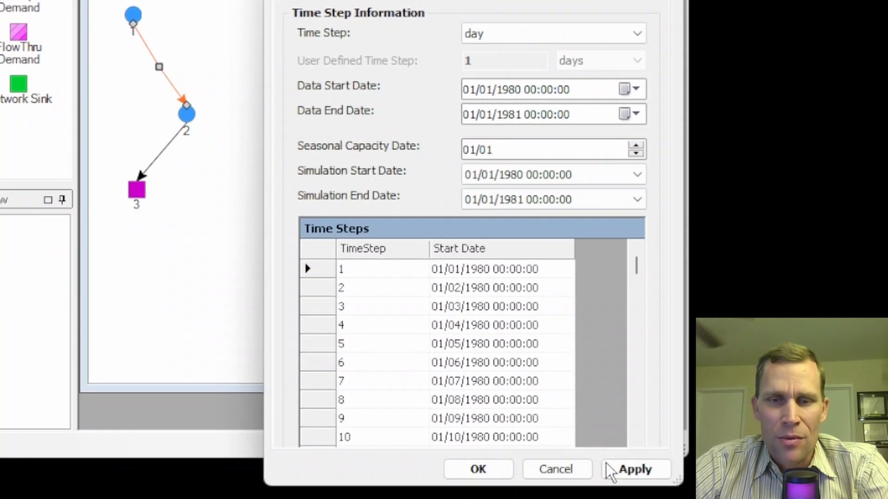
{"action": "left_click", "coordinate": [497, 472]}
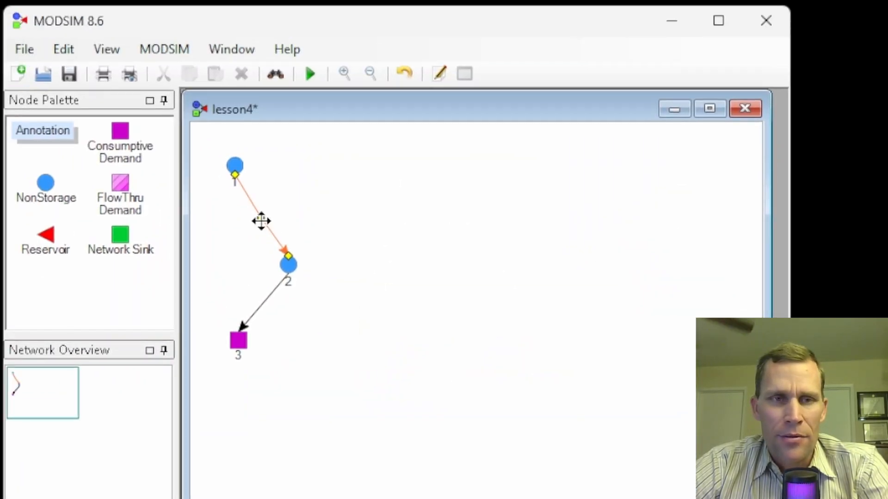
Reopen the properties of link 1_2, review its channel routing settings and lag factors, and close them.
{"action": "right_click", "coordinate": [261, 220]}
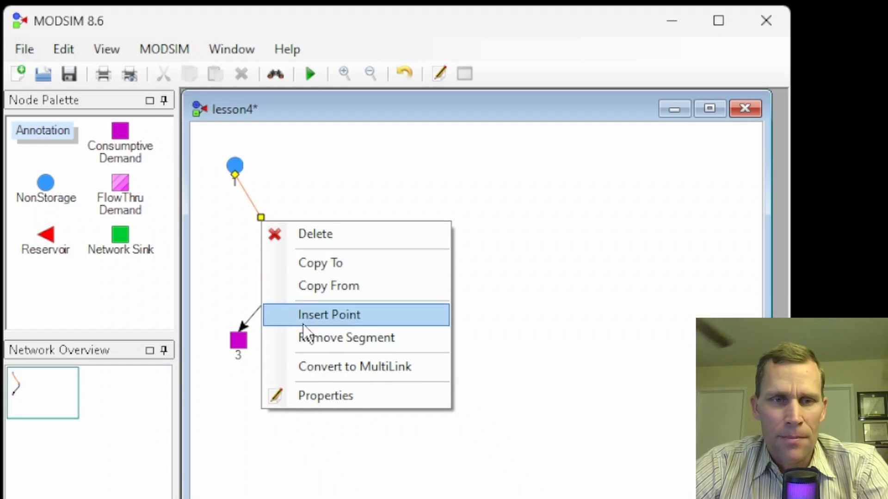
{"action": "left_click", "coordinate": [327, 398]}
{"action": "left_click_drag", "start_coordinate": [437, 68], "coordinate": [440, 49]}
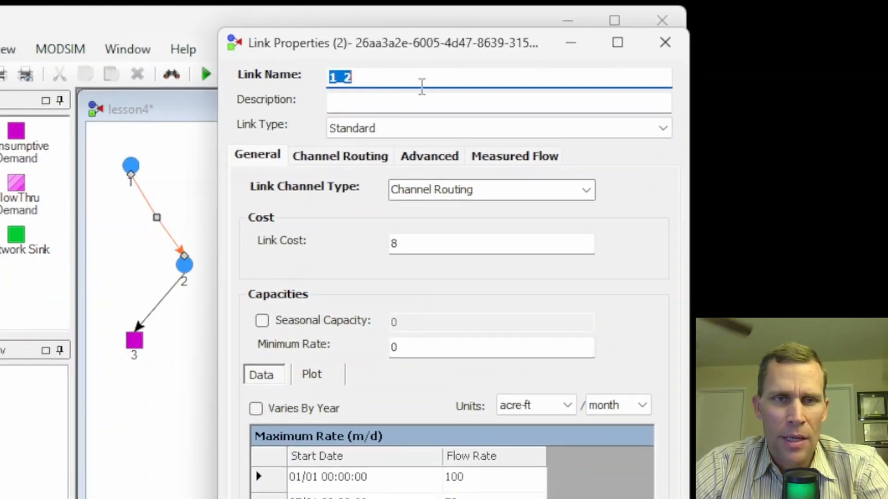
{"action": "left_click", "coordinate": [350, 150]}
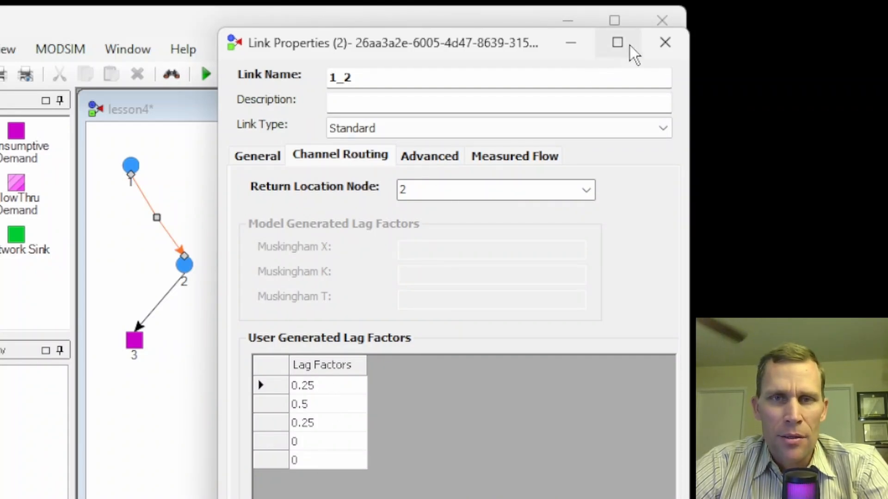
{"action": "left_click", "coordinate": [665, 42]}
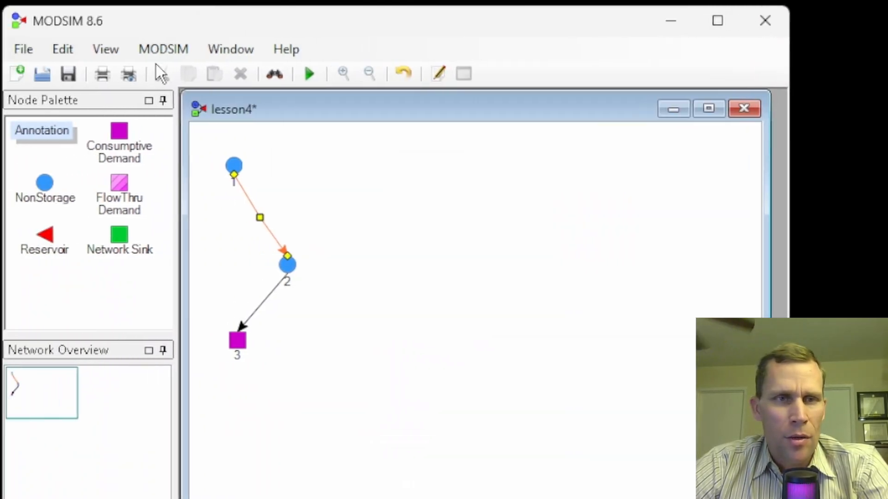
Set the network's lag factor type to Model Generated with a maximum of 4 lags and confirm the network settings.
{"action": "left_click", "coordinate": [158, 50]}
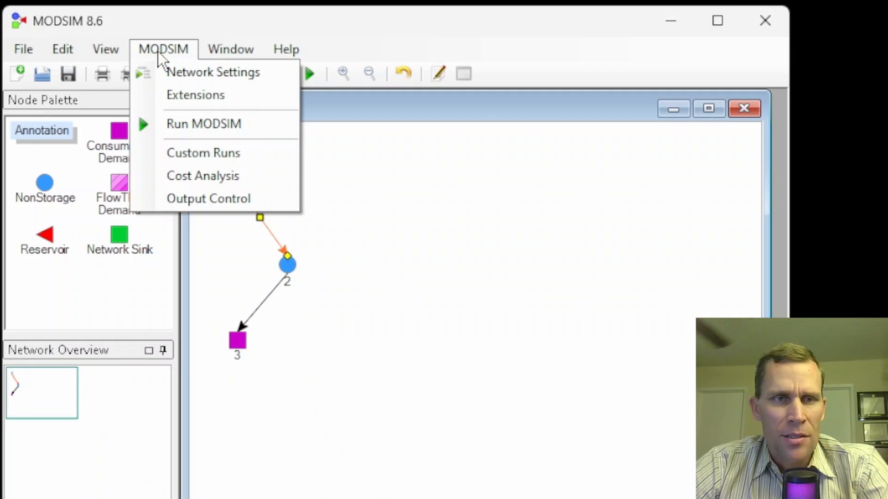
{"action": "left_click", "coordinate": [183, 72]}
{"action": "left_click_drag", "start_coordinate": [180, 105], "coordinate": [511, 79]}
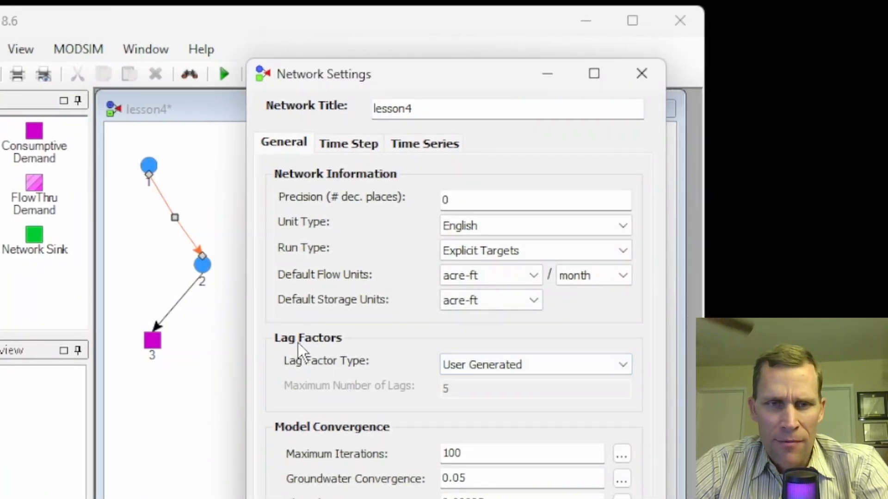
{"action": "left_click", "coordinate": [493, 364]}
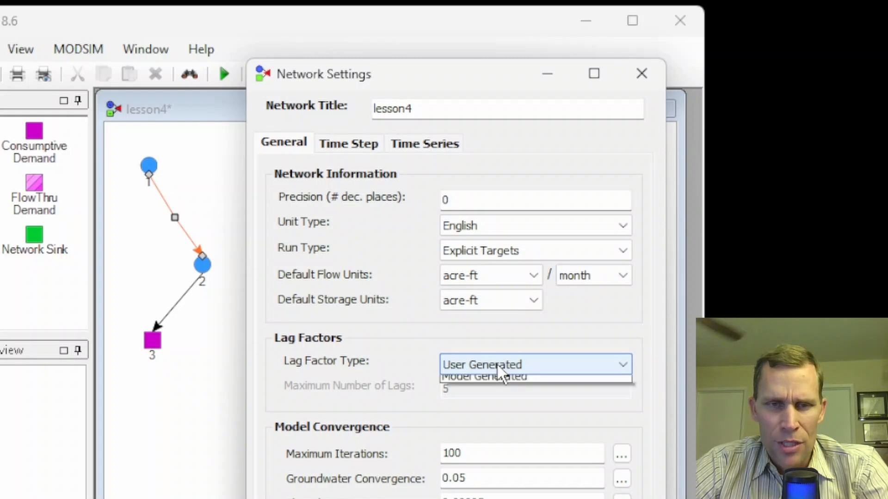
{"action": "left_click", "coordinate": [492, 396]}
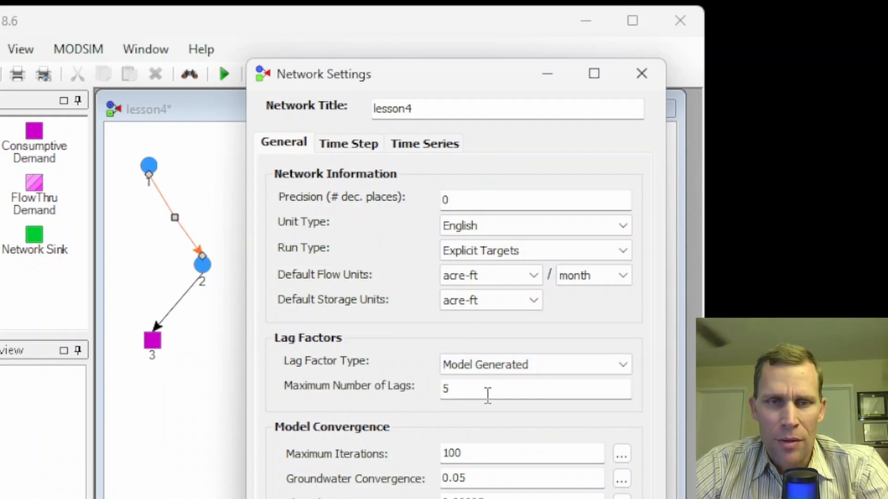
{"action": "left_click_drag", "start_coordinate": [482, 392], "coordinate": [435, 391]}
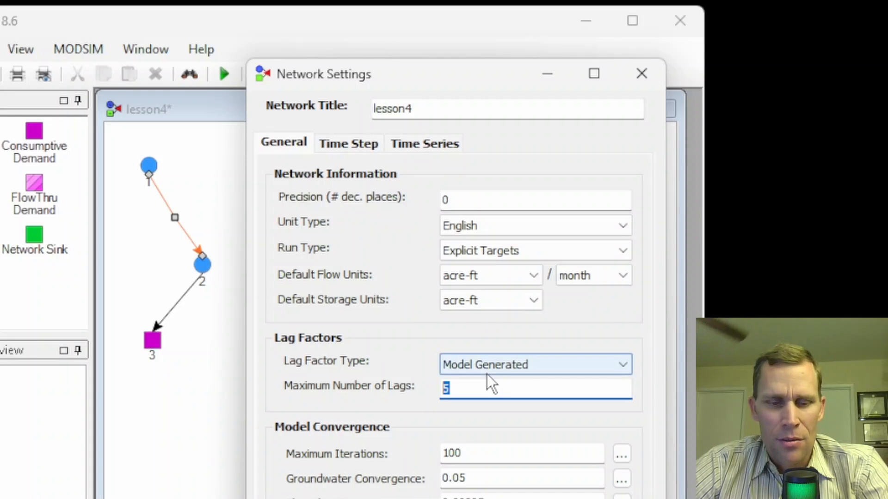
{"action": "type", "text": "4"}
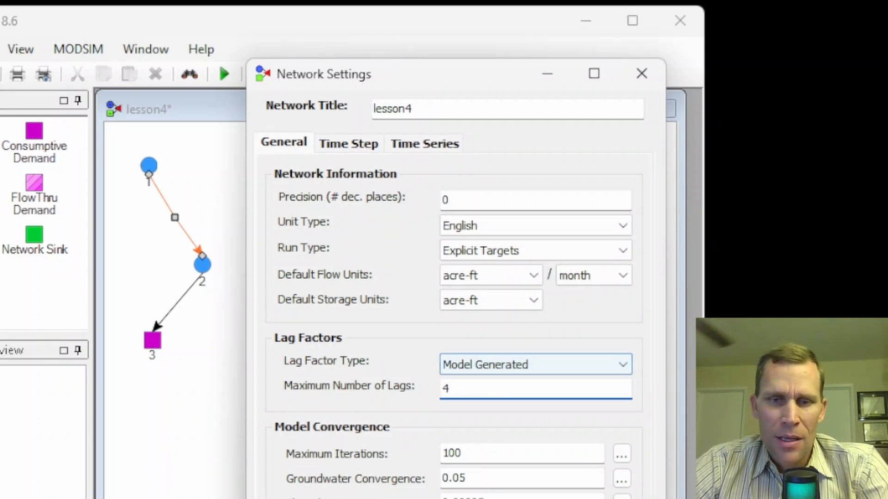
{"action": "key", "text": "Tab"}
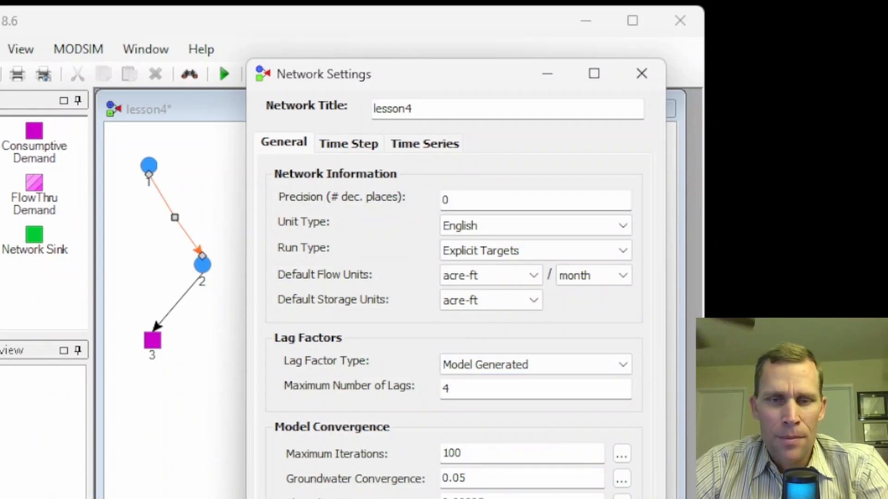
{"action": "key", "text": "Return"}
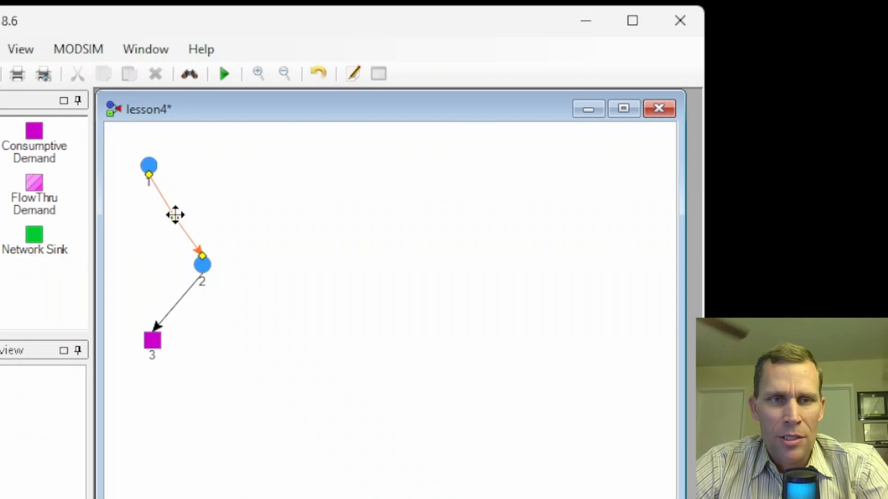
Reopen the channel routing properties of link 1_2 and set its Muskingham X to 0.5.
{"action": "right_click", "coordinate": [175, 217]}
{"action": "left_click", "coordinate": [233, 388]}
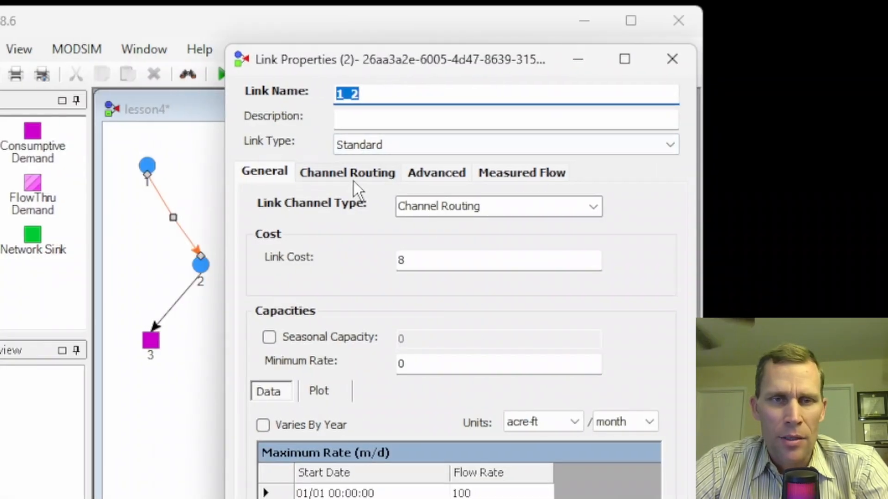
{"action": "left_click", "coordinate": [350, 176]}
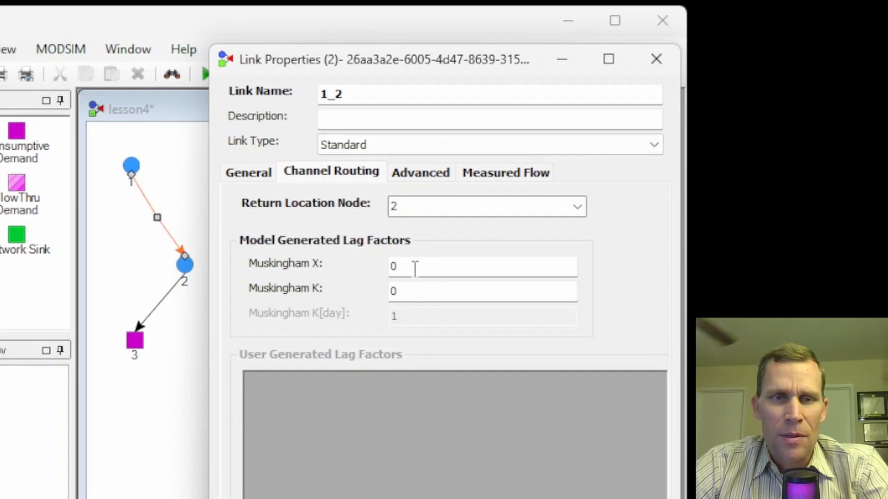
{"action": "left_click_drag", "start_coordinate": [411, 265], "coordinate": [372, 275]}
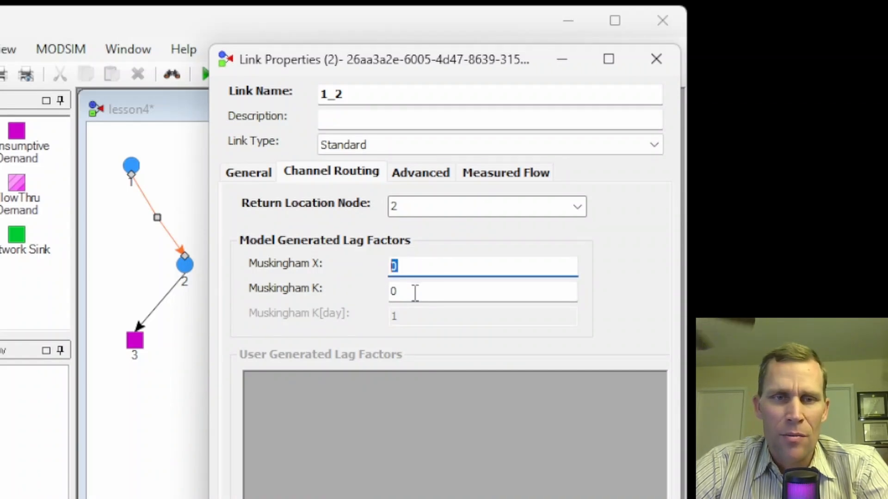
{"action": "key", "text": "Tab"}
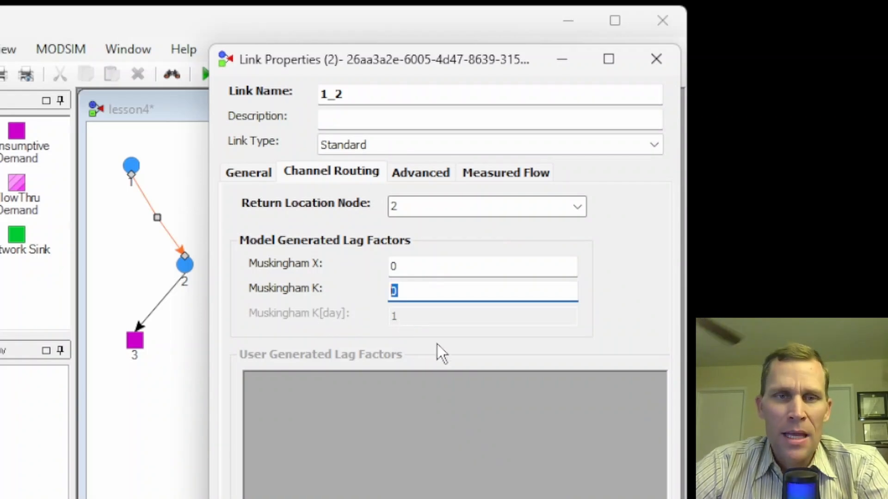
{"action": "left_click_drag", "start_coordinate": [410, 271], "coordinate": [385, 269]}
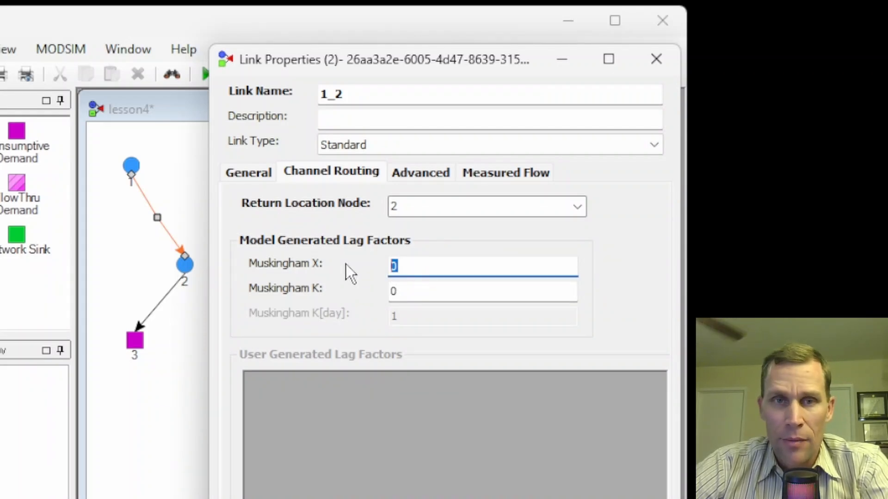
{"action": "left_click", "coordinate": [403, 266]}
{"action": "type", "text": ".5"}
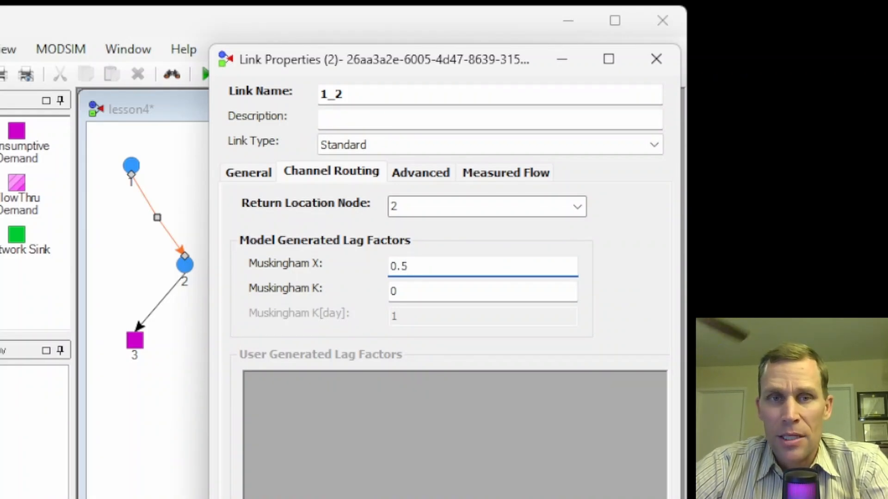
{"action": "key", "text": "Tab"}
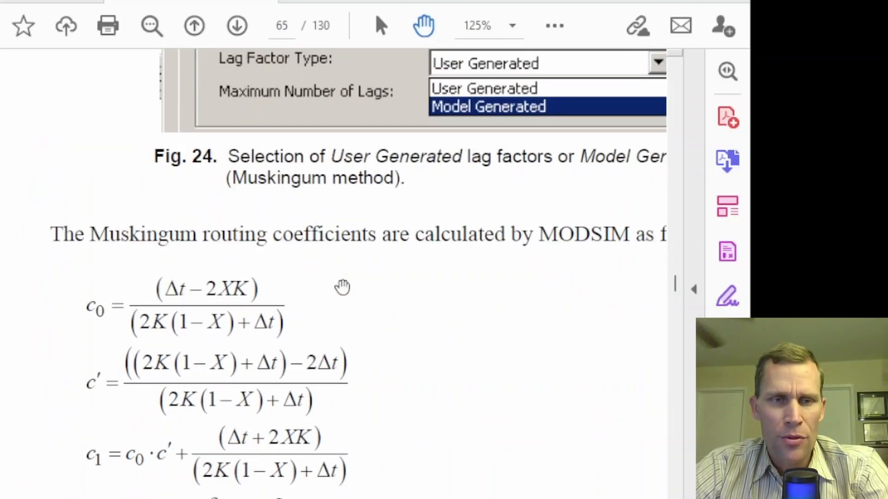
Switch to the MODSIM manual PDF and examine the Muskingum coefficient equations, the limits on K, the link outflow equation and the channel routing diagram.
{"action": "scroll", "coordinate": [341, 288], "scroll_direction": "down", "scroll_amount": 3}
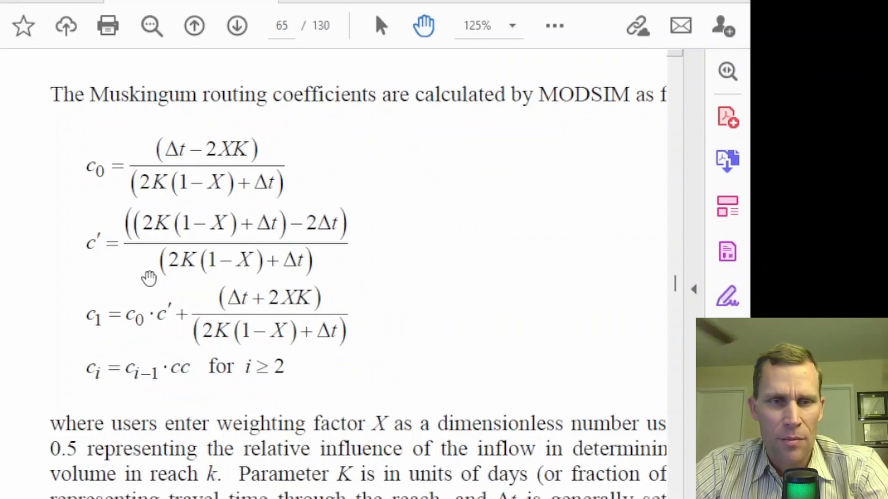
{"action": "scroll", "coordinate": [285, 344], "scroll_direction": "down", "scroll_amount": 5}
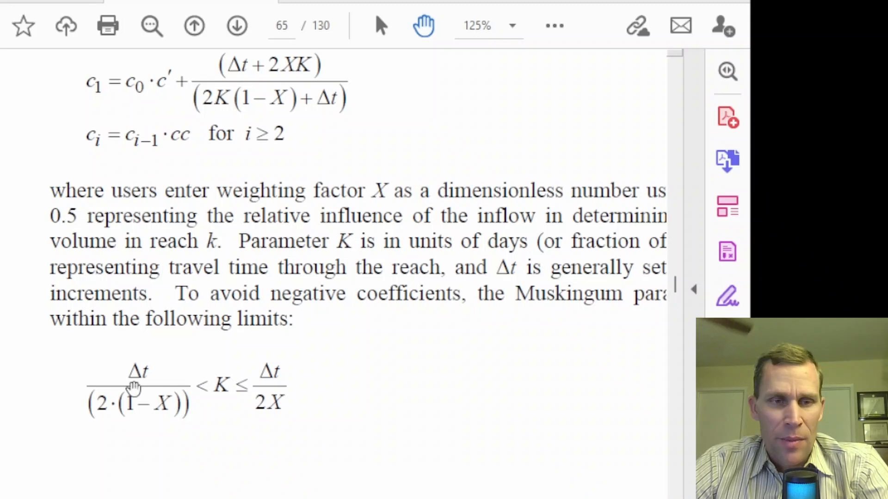
{"action": "scroll", "coordinate": [134, 388], "scroll_direction": "down", "scroll_amount": 1}
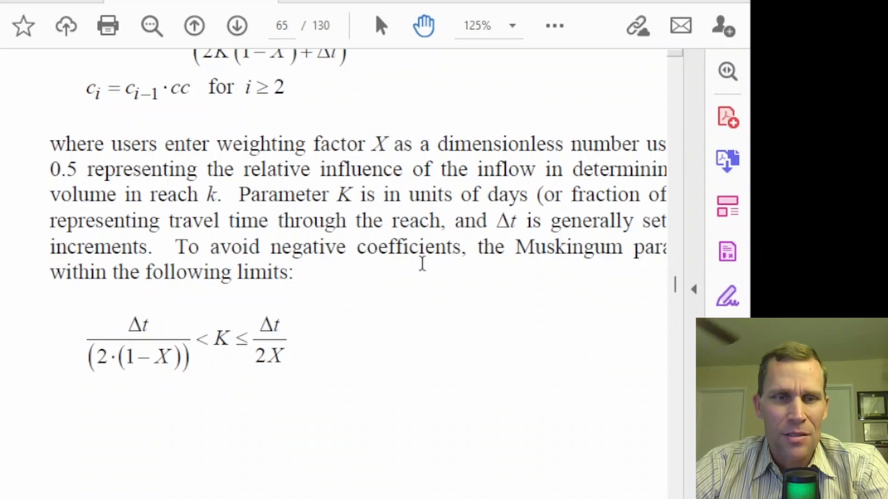
{"action": "scroll", "coordinate": [389, 225], "scroll_direction": "down", "scroll_amount": 2}
{"action": "scroll", "coordinate": [389, 225], "scroll_direction": "up", "scroll_amount": 10}
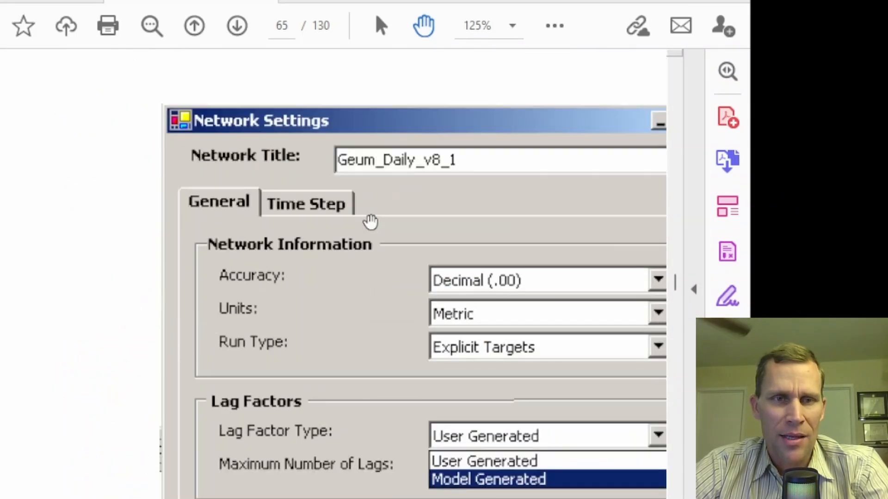
{"action": "scroll", "coordinate": [370, 222], "scroll_direction": "up", "scroll_amount": 4}
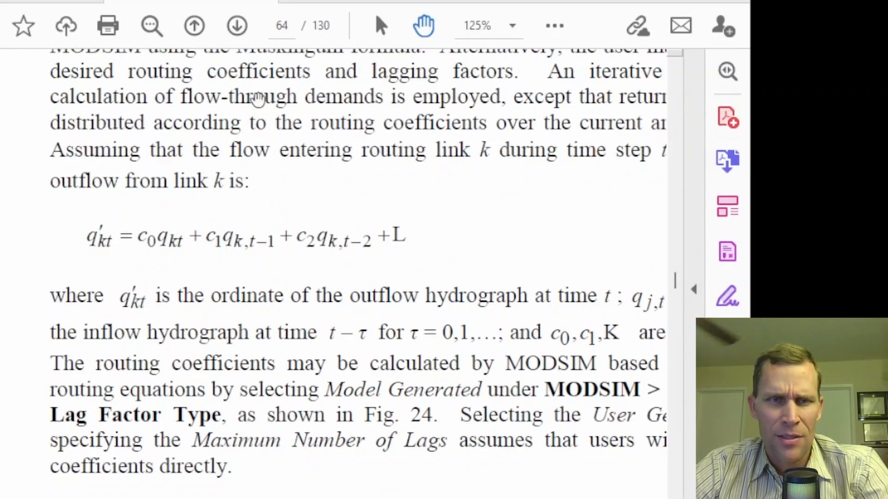
{"action": "scroll", "coordinate": [307, 99], "scroll_direction": "up", "scroll_amount": 2}
{"action": "scroll", "coordinate": [275, 171], "scroll_direction": "down", "scroll_amount": 2}
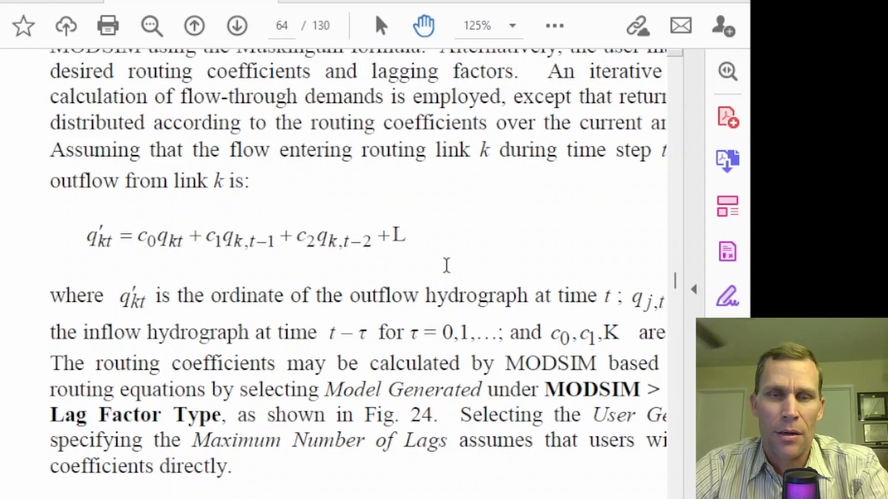
{"action": "scroll", "coordinate": [436, 236], "scroll_direction": "down", "scroll_amount": 15}
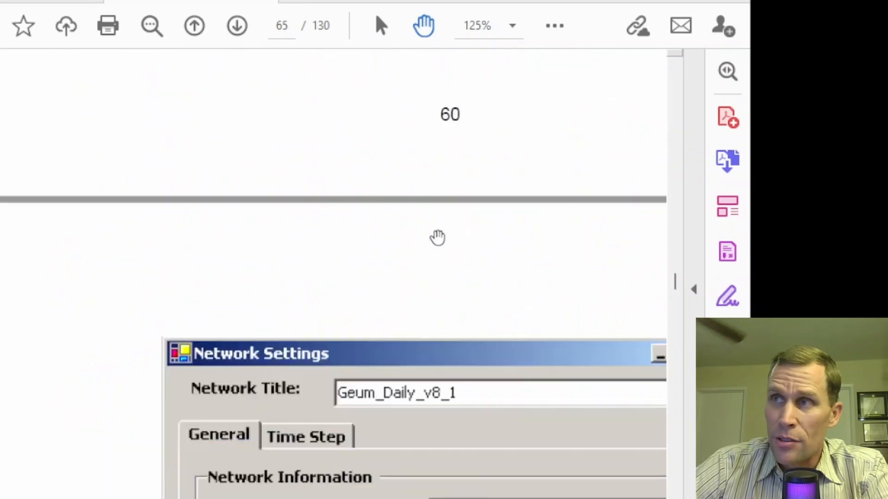
{"action": "scroll", "coordinate": [437, 238], "scroll_direction": "down", "scroll_amount": 15}
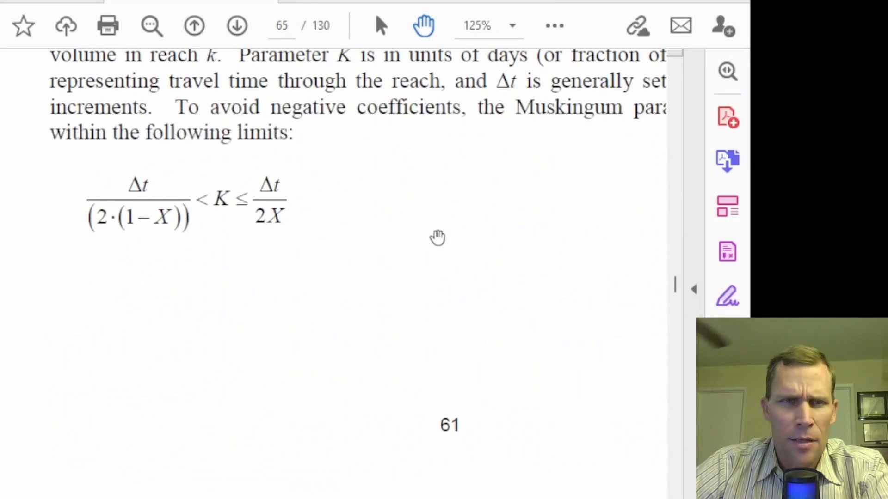
{"action": "scroll", "coordinate": [437, 238], "scroll_direction": "down", "scroll_amount": 5}
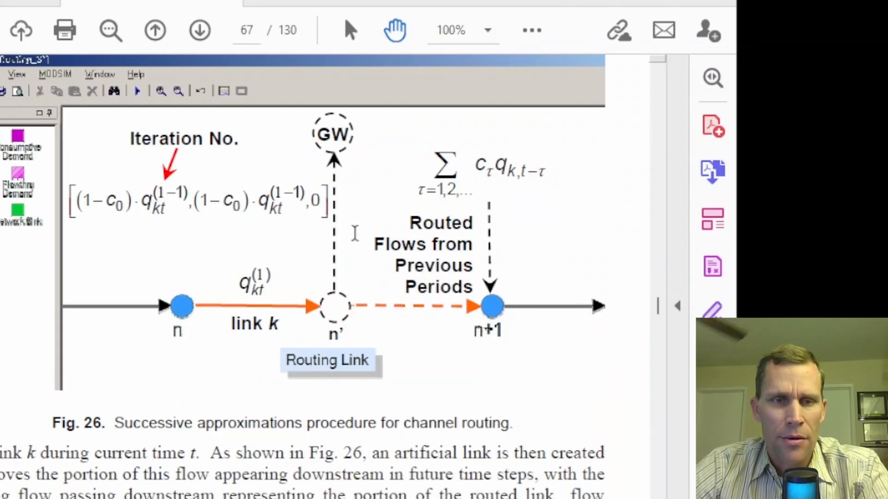